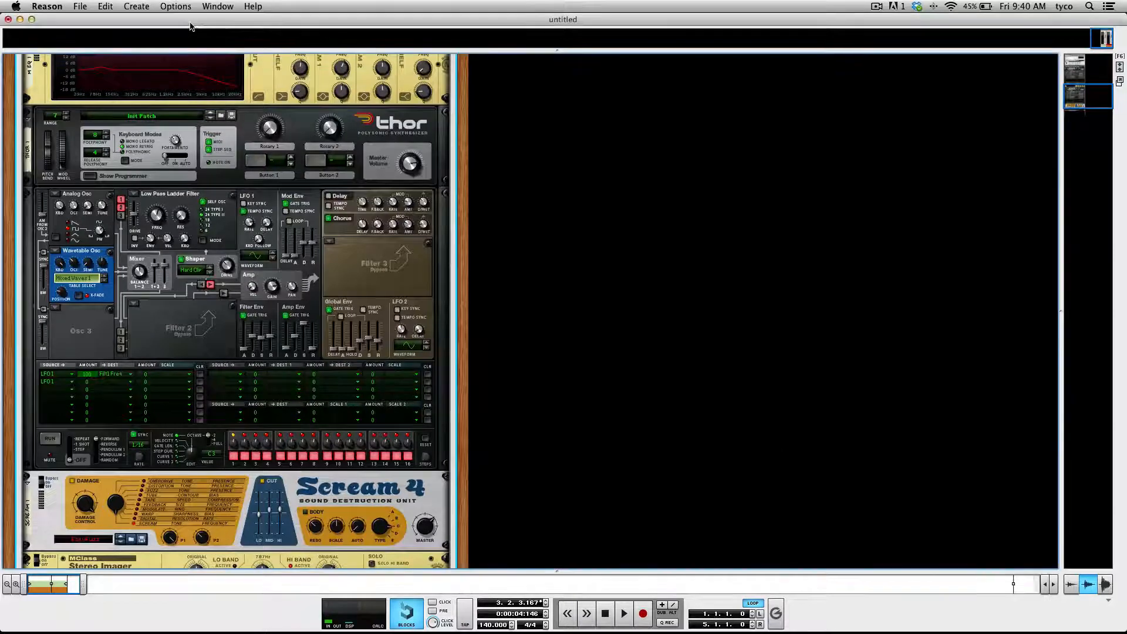
Step: Play the finished song from the start and review its Thor, Scream 4, Stereo Imager and Equalizer devices in the rack
click(608, 615)
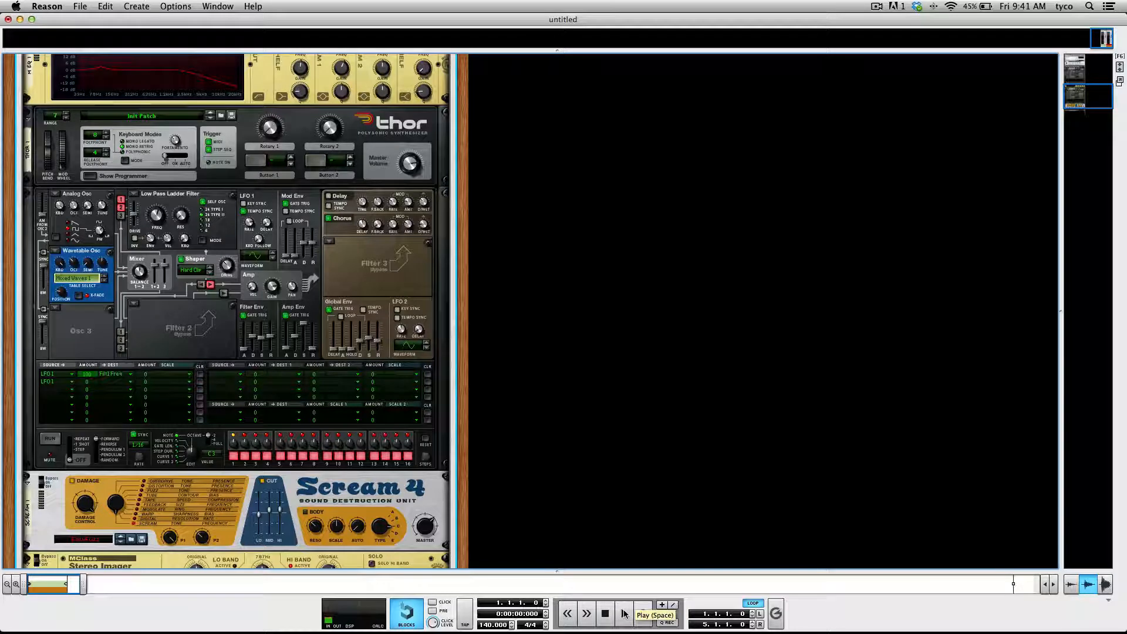
click(625, 614)
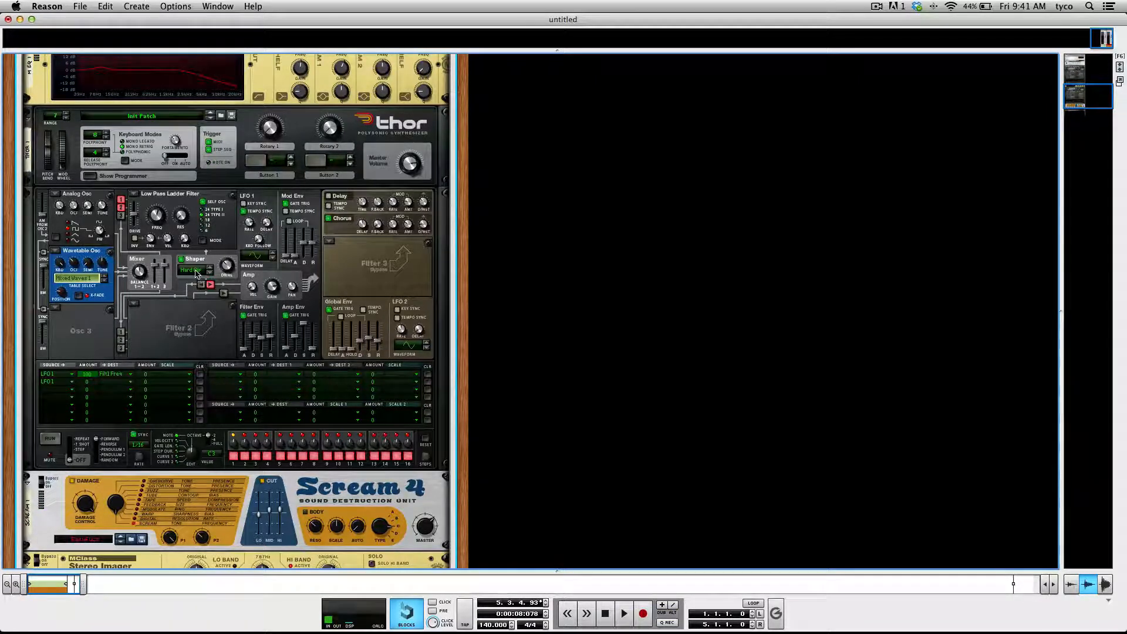
scroll(72, 257, down, 5)
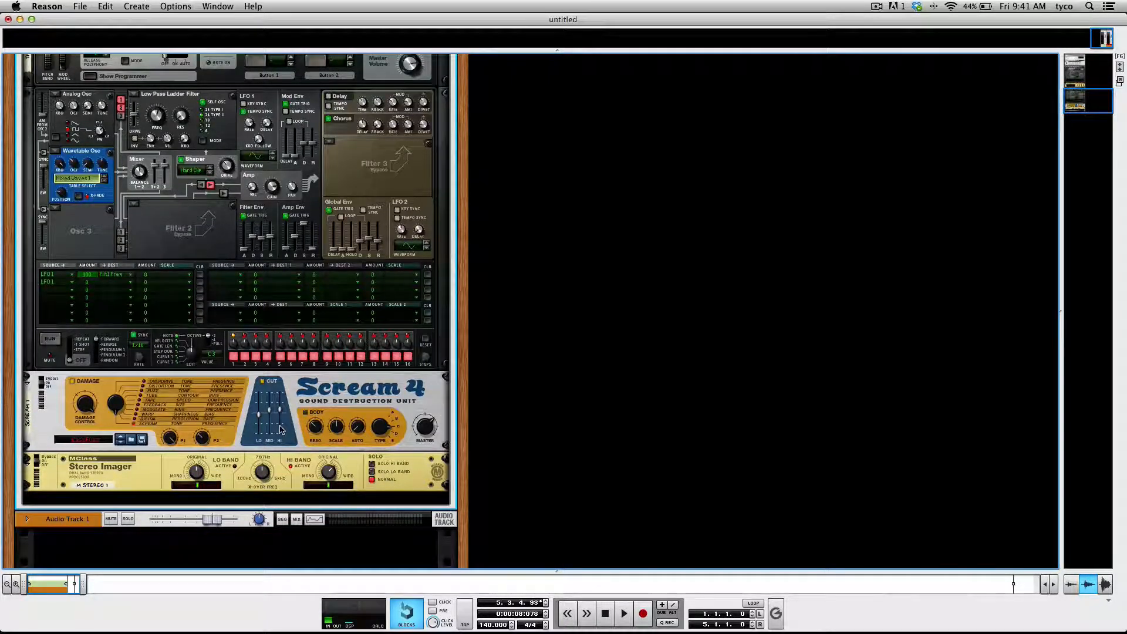
scroll(280, 430, up, 3)
scroll(280, 430, up, 8)
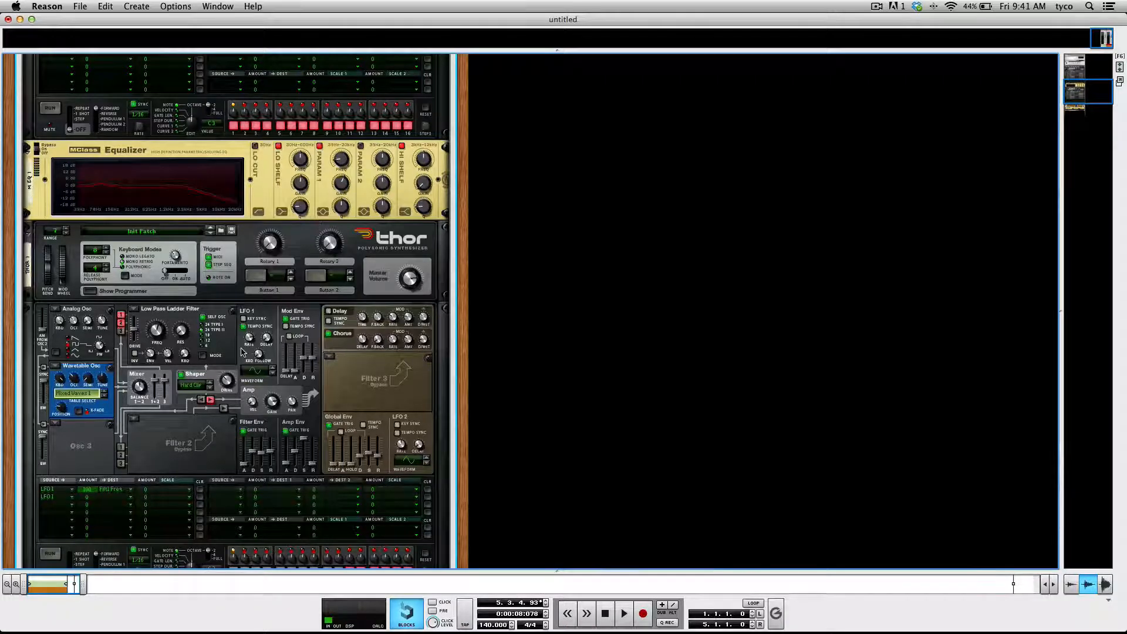
Step: Start a new song and create a Combinator in the empty rack
key(super+n)
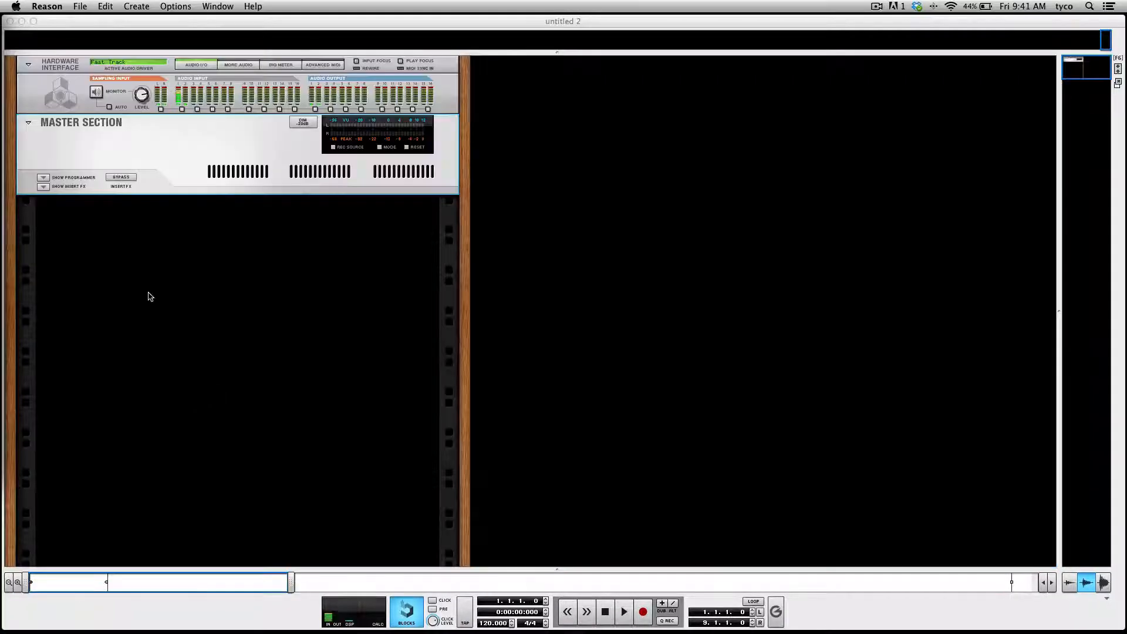
right_click(150, 297)
mouse_move(194, 390)
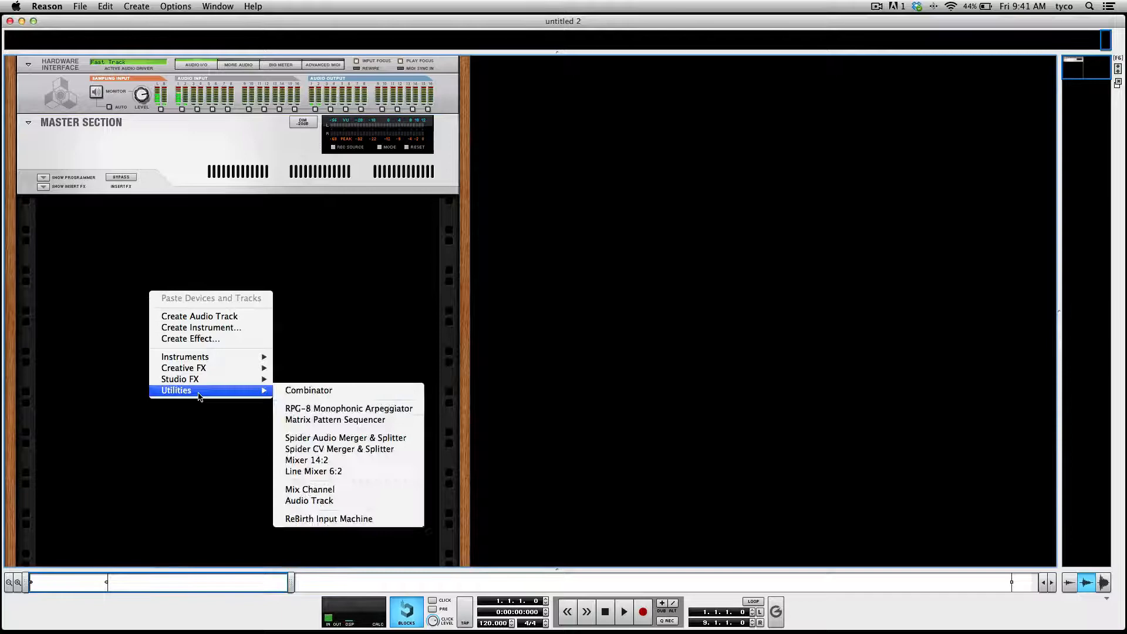
click(321, 391)
Step: Add a Line Mixer 6:2 inside the Combinator
right_click(216, 307)
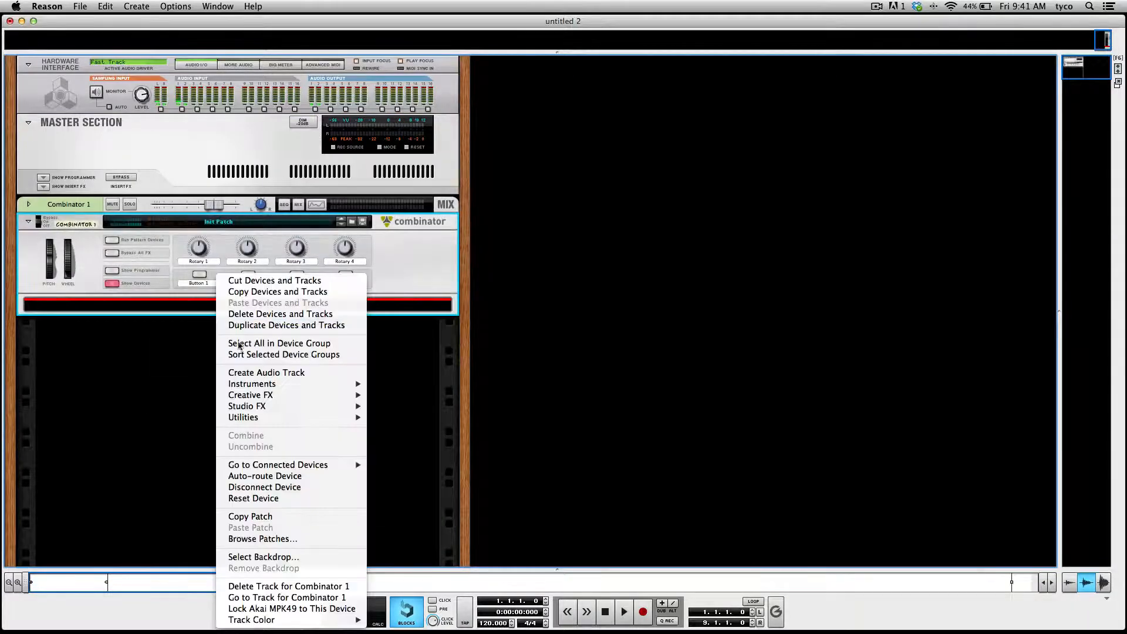
mouse_move(257, 418)
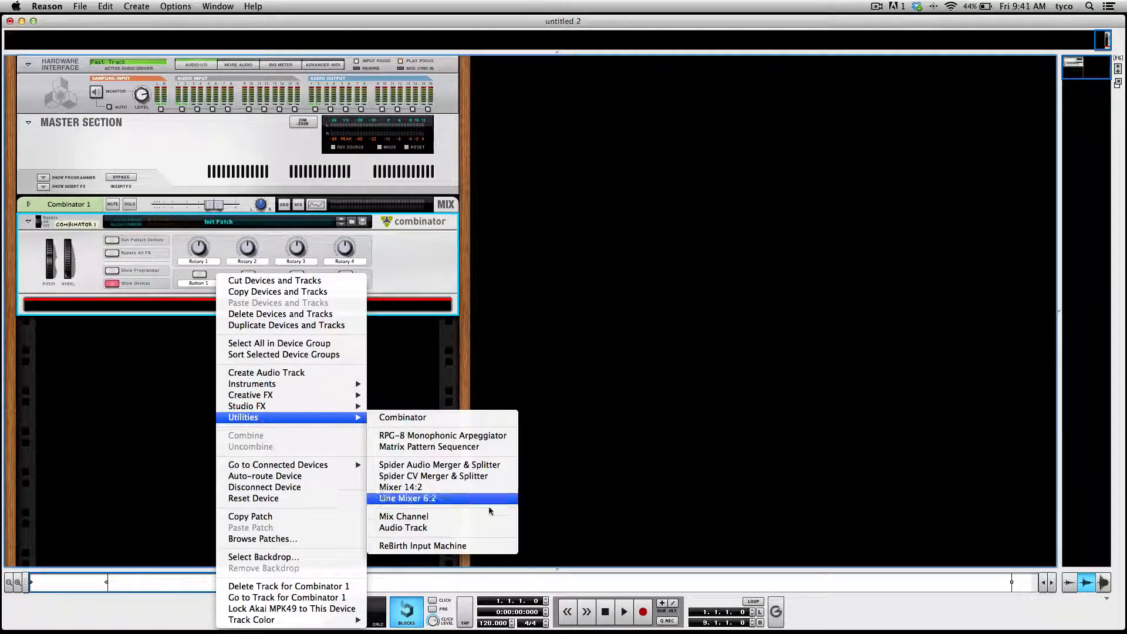
click(407, 498)
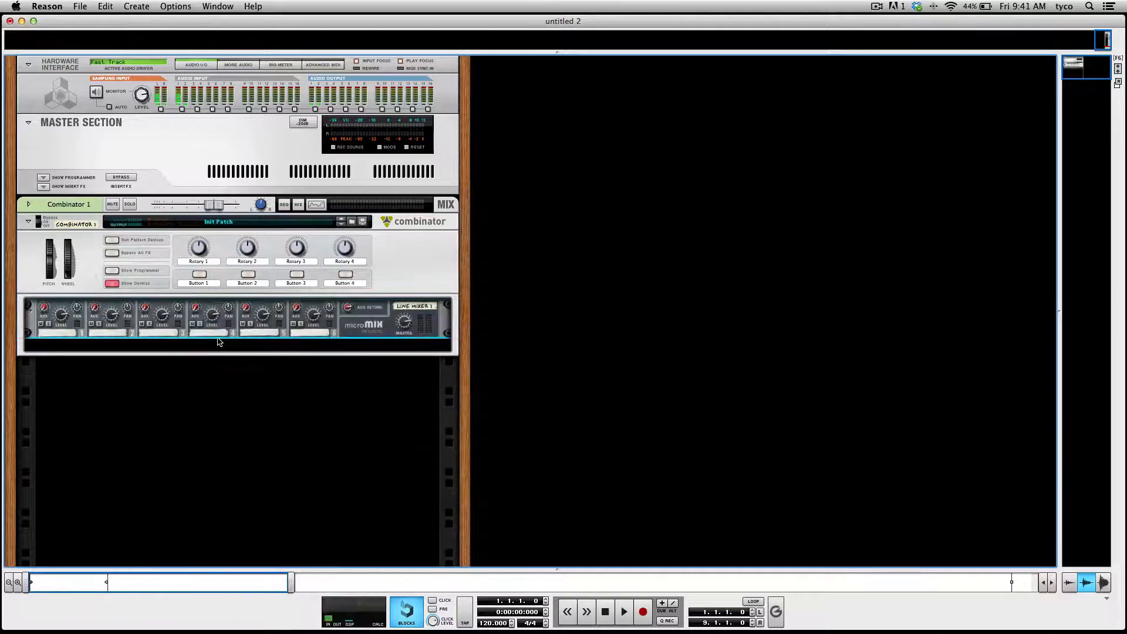
Step: Add a Thor Polysonic Synthesizer inside the Combinator below the mixer and reset it to its initial patch
right_click(210, 346)
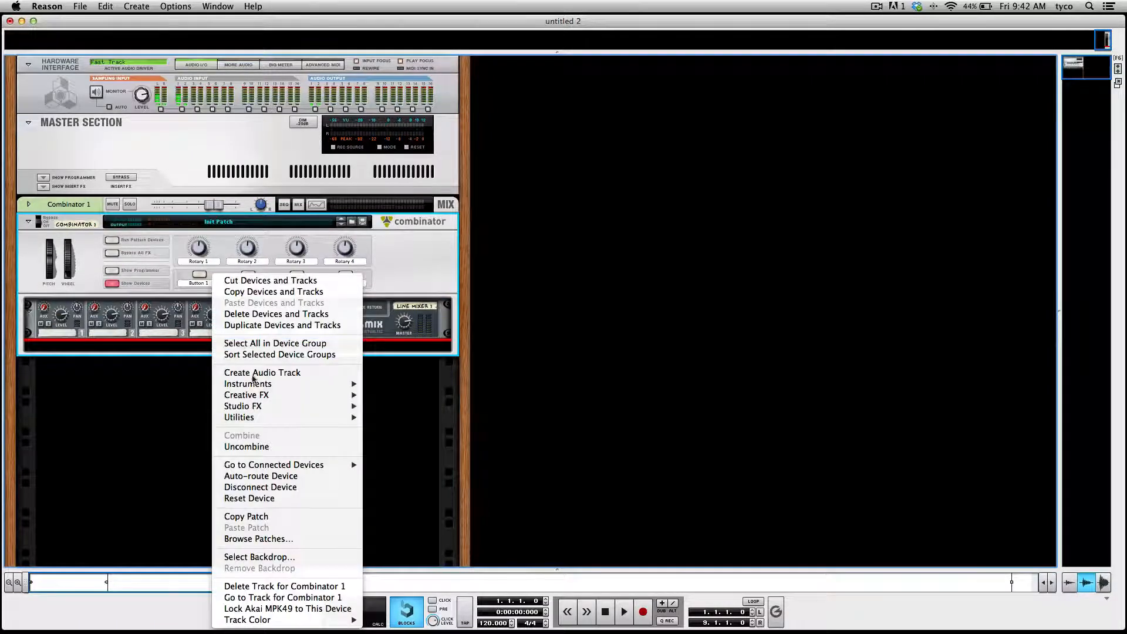
mouse_move(276, 390)
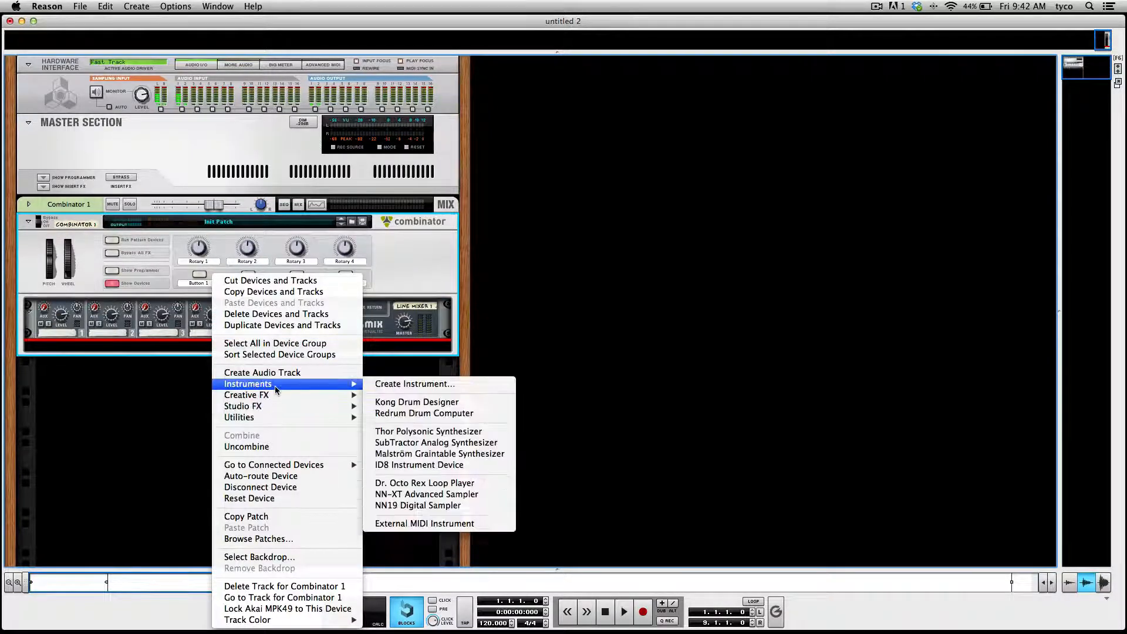
click(412, 433)
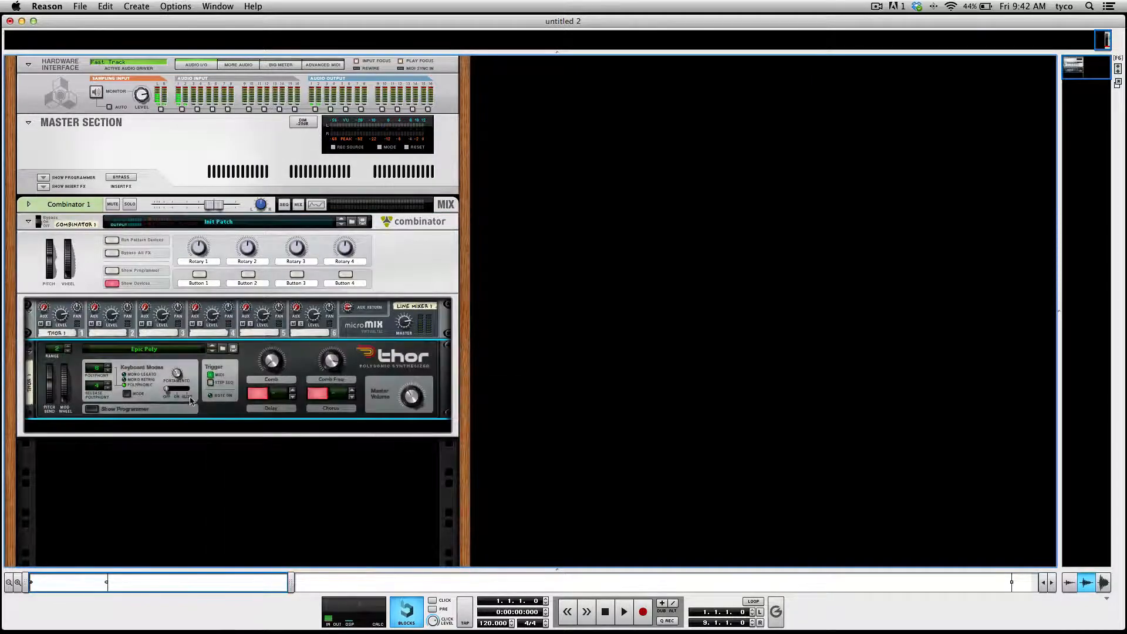
right_click(215, 405)
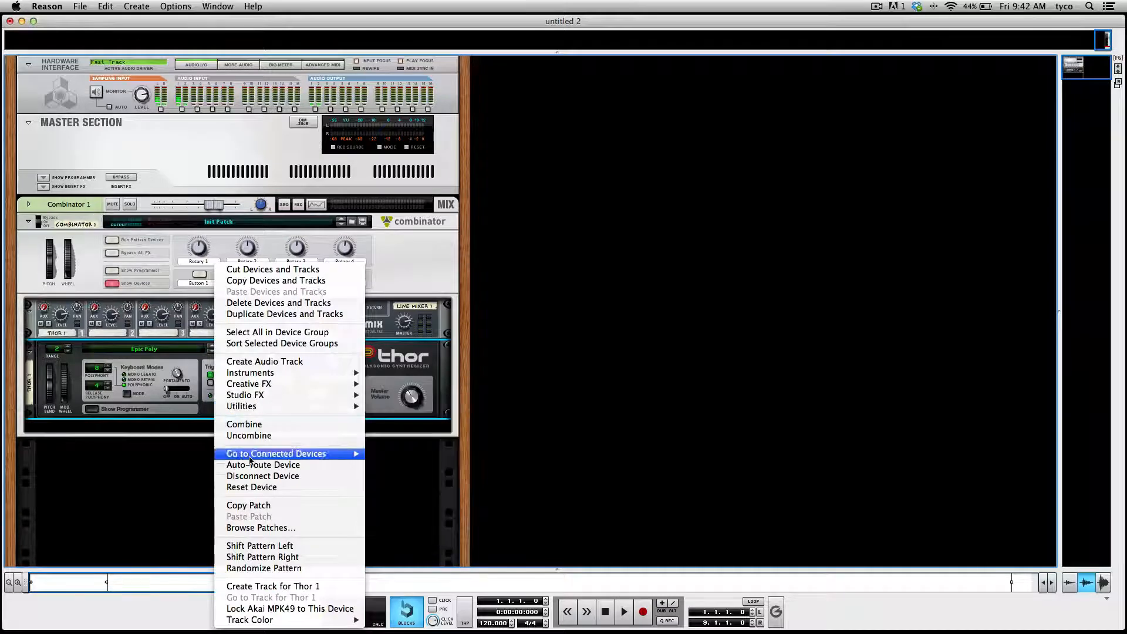
click(253, 489)
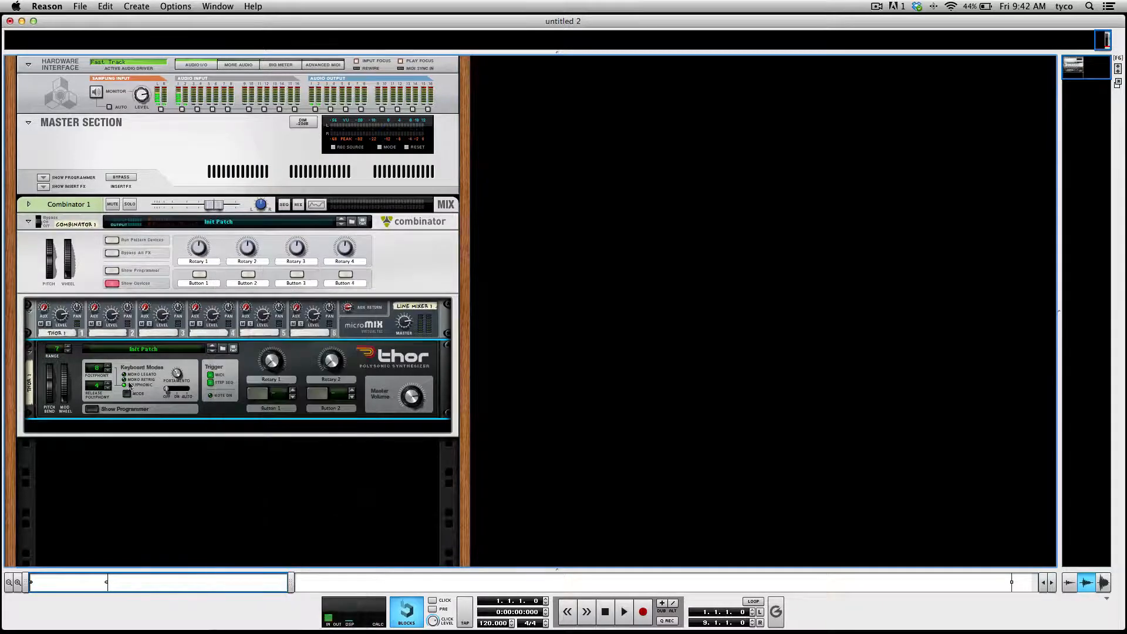
Step: Show Thor's programmer section and enable tempo sync on LFO 1
click(92, 409)
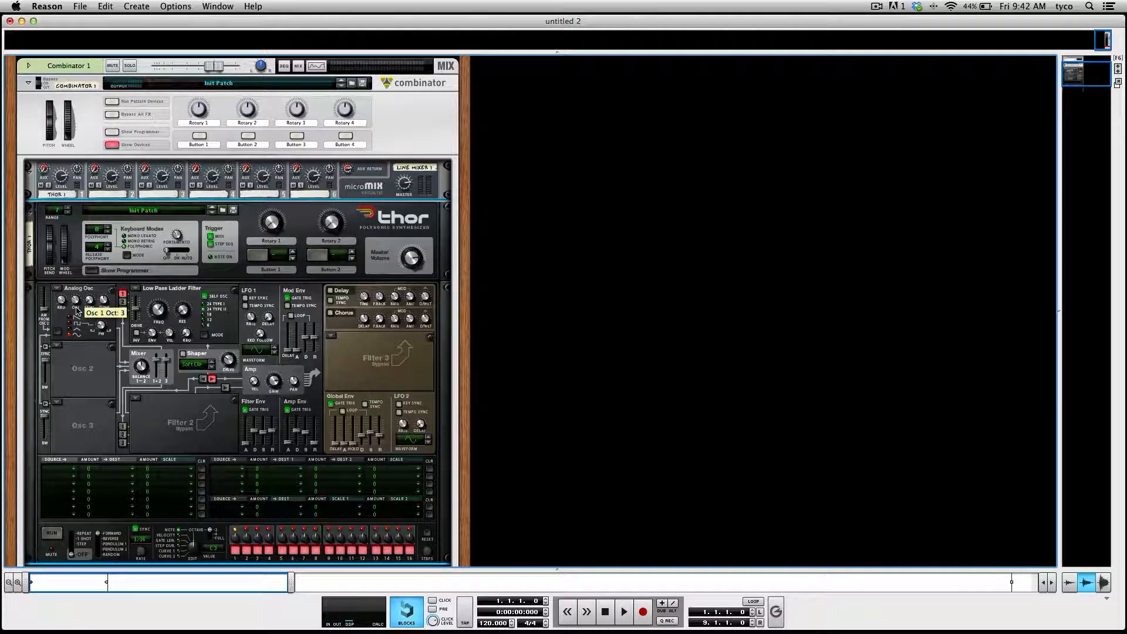
scroll(214, 386, down, 3)
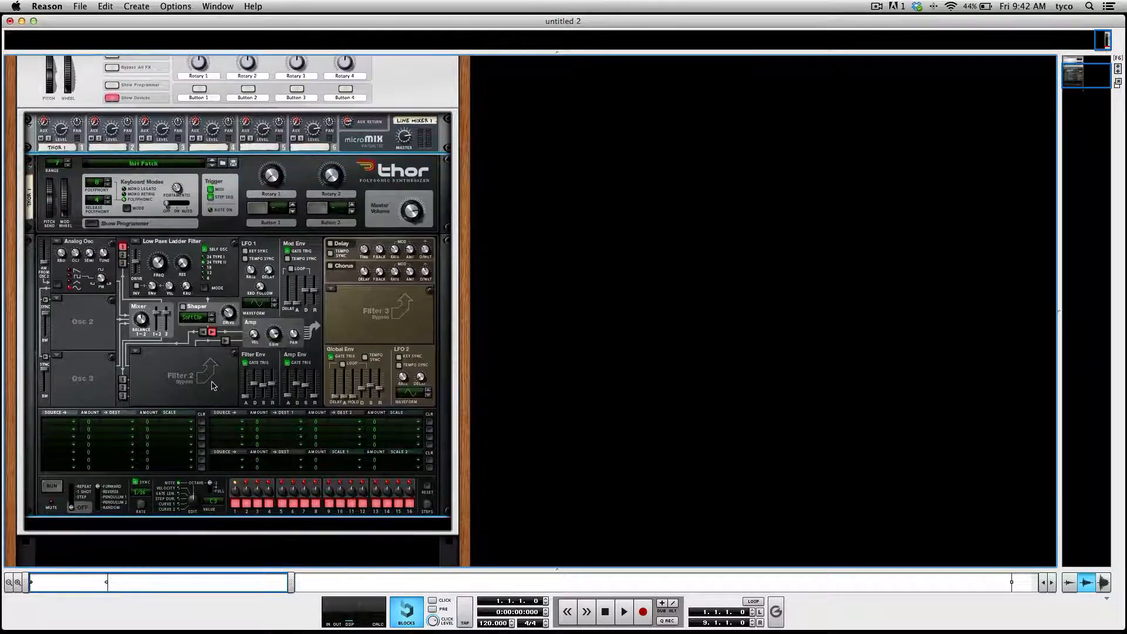
click(246, 258)
scroll(255, 271, down, 1)
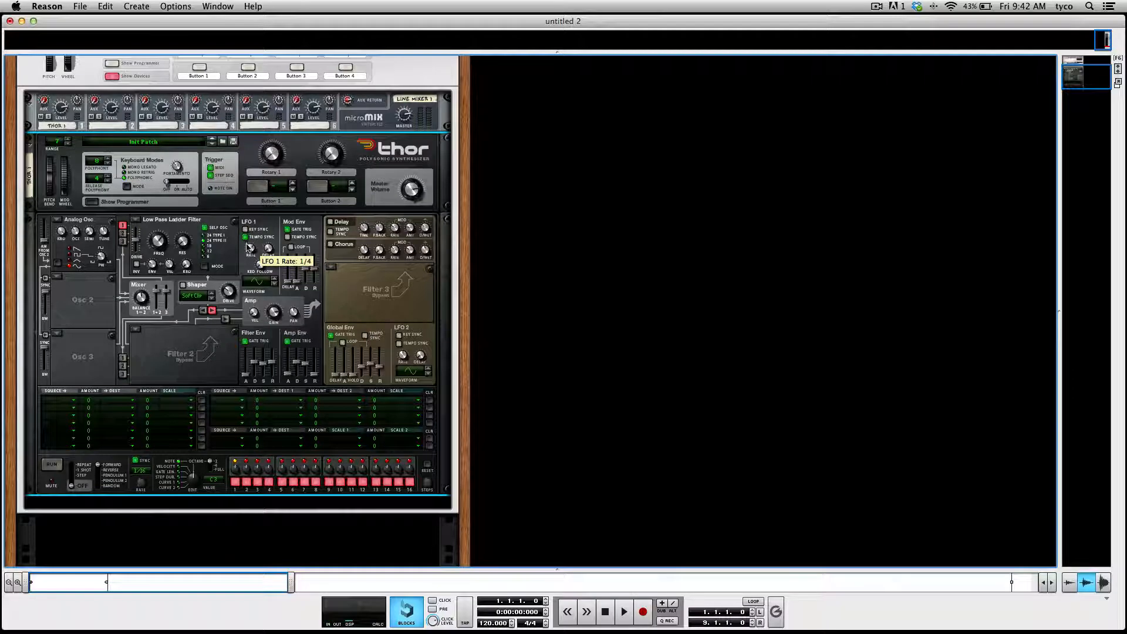
scroll(248, 247, down, 1)
scroll(248, 245, down, 1)
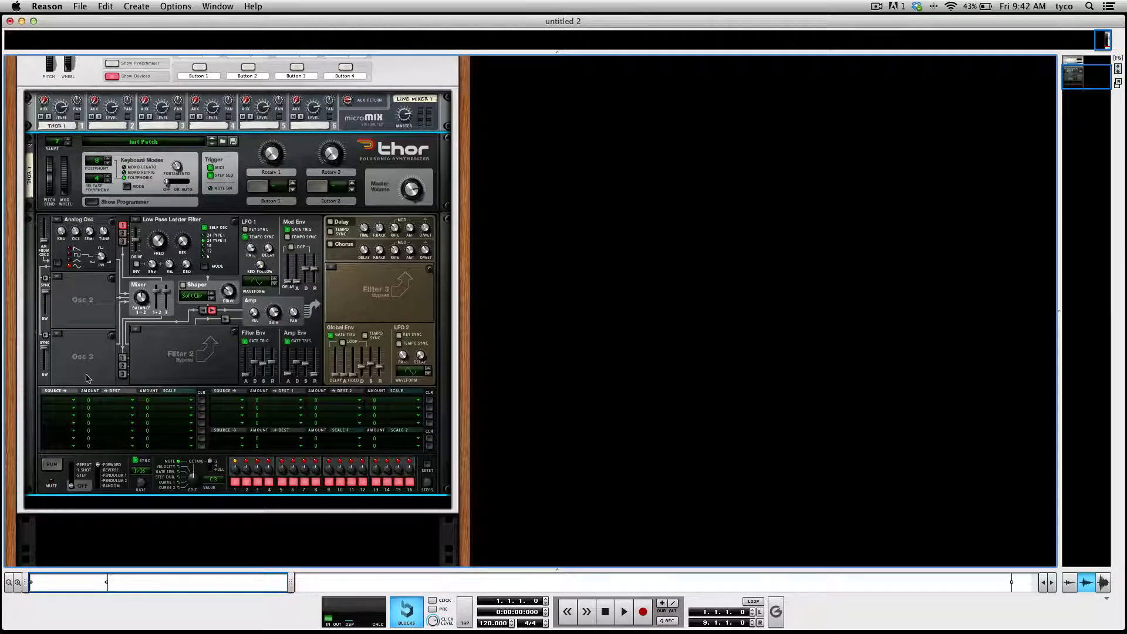
Step: Route LFO 1 to the Filter 1 frequency with an amount of 100 in the first row of Thor's modulation matrix
click(66, 402)
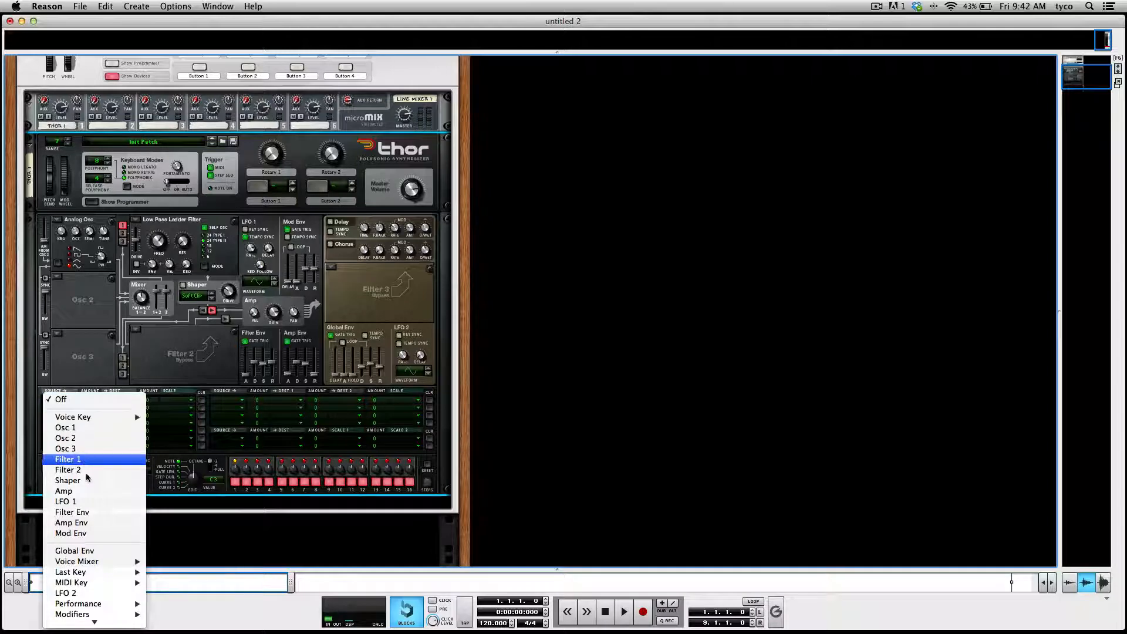
mouse_move(94, 622)
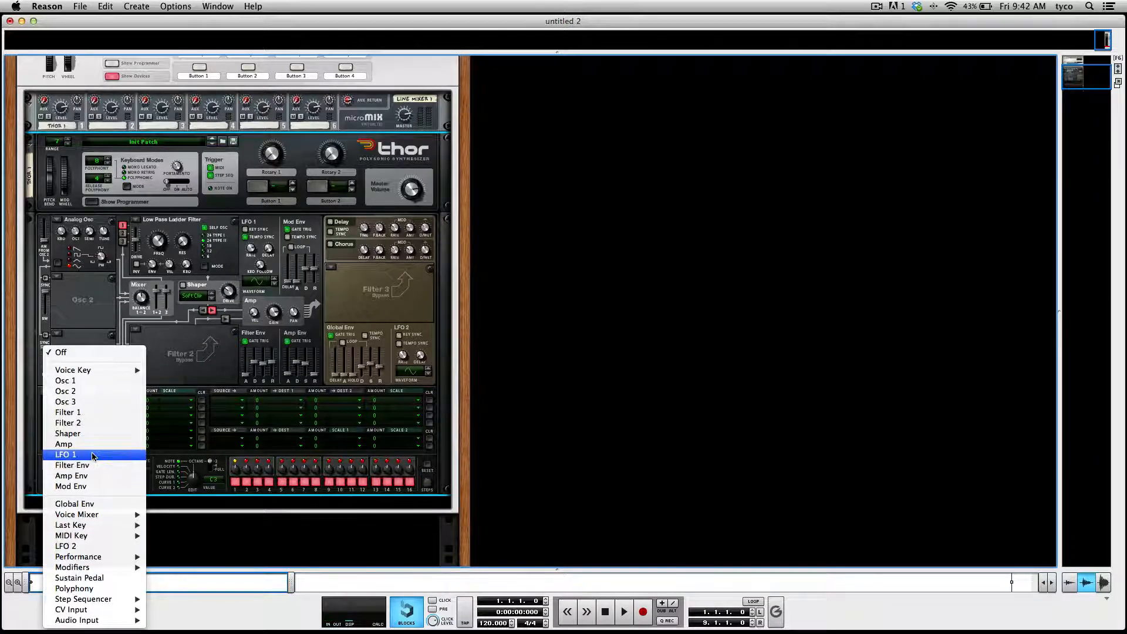
click(93, 455)
drag(89, 400, 87, 331)
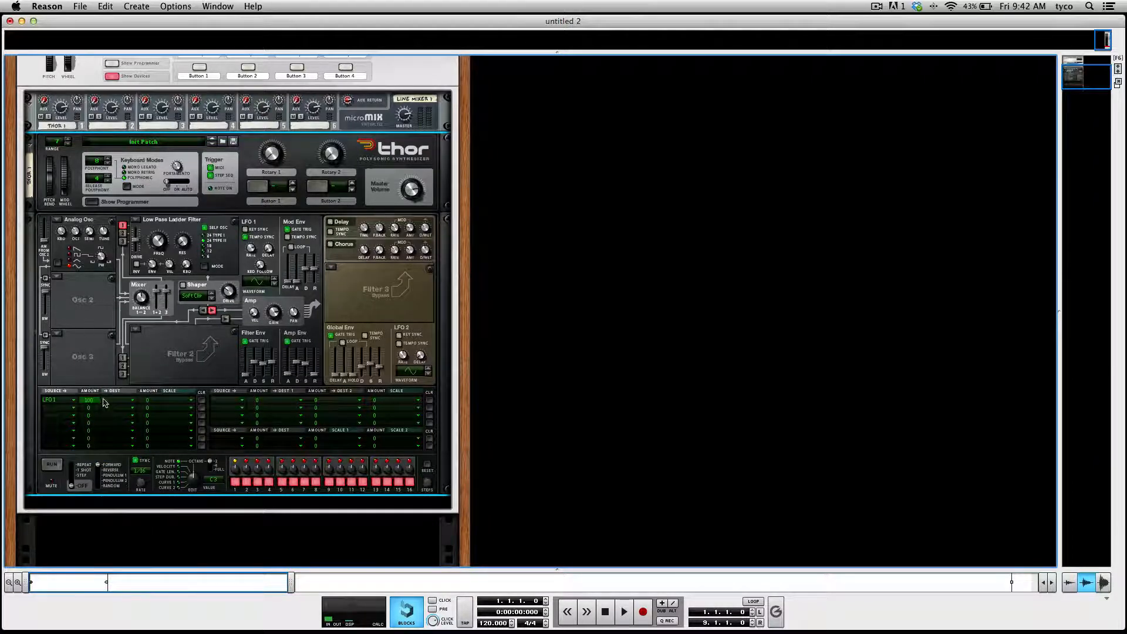
click(104, 402)
mouse_move(182, 452)
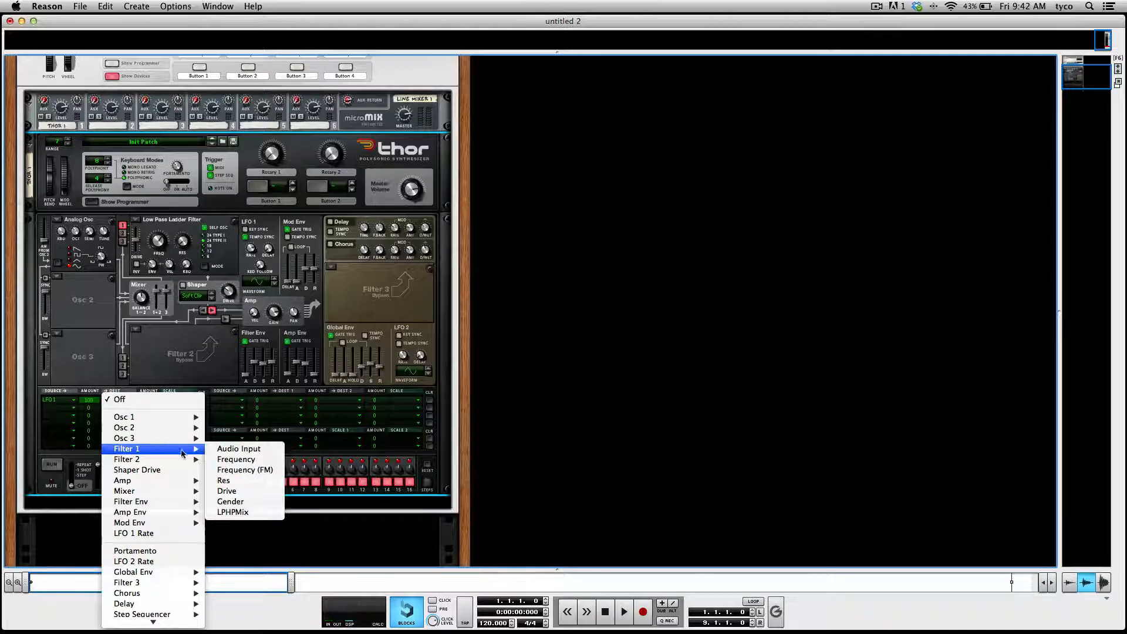
click(238, 461)
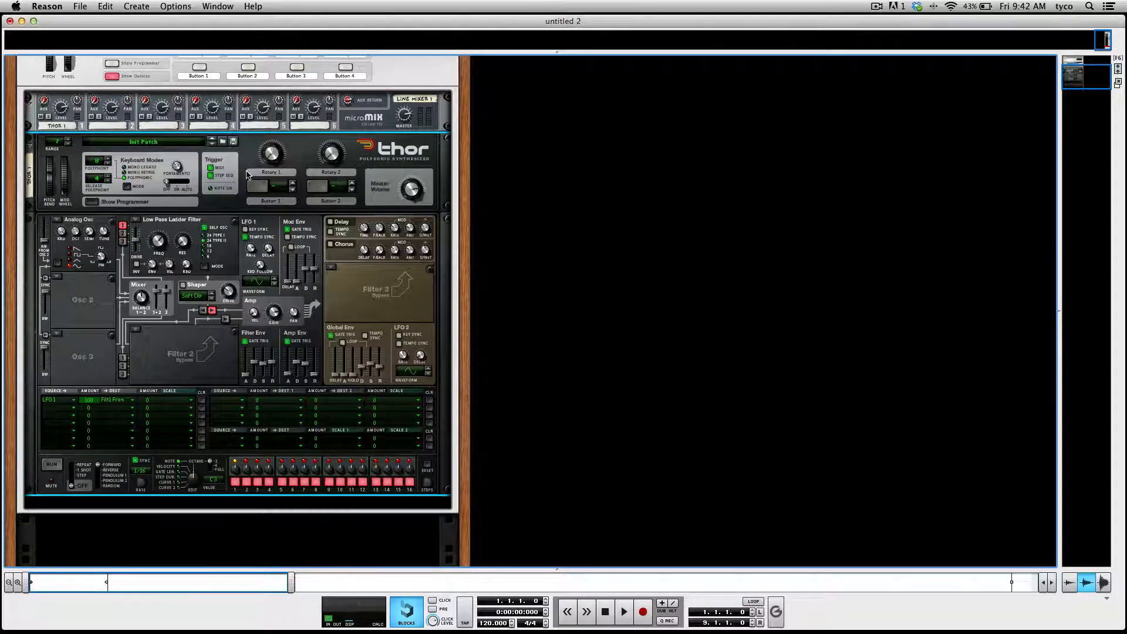
Step: Duplicate the Thor synth and set the copy's oscillator 2 to Wavetable with the Mixed Waves 1 table
key(super+d)
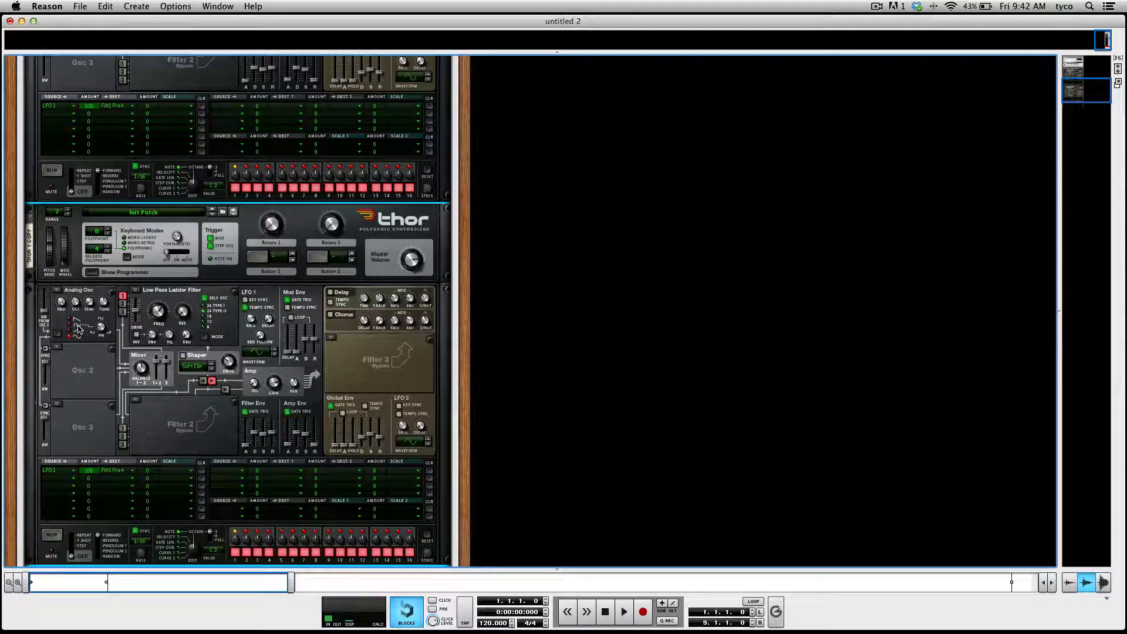
click(57, 347)
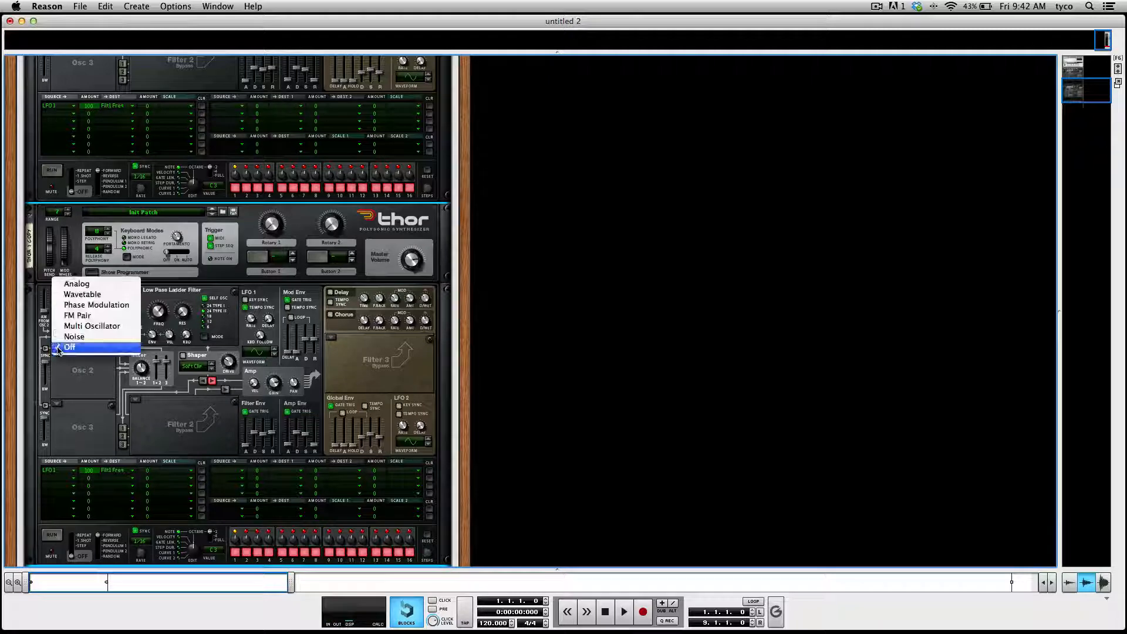
click(82, 294)
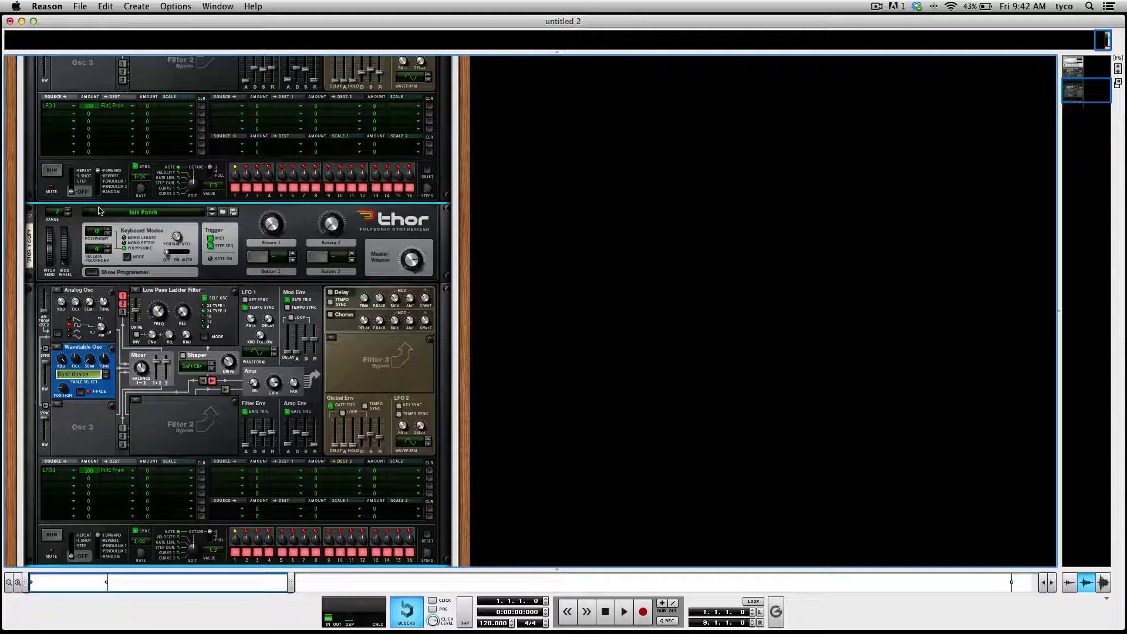
click(86, 374)
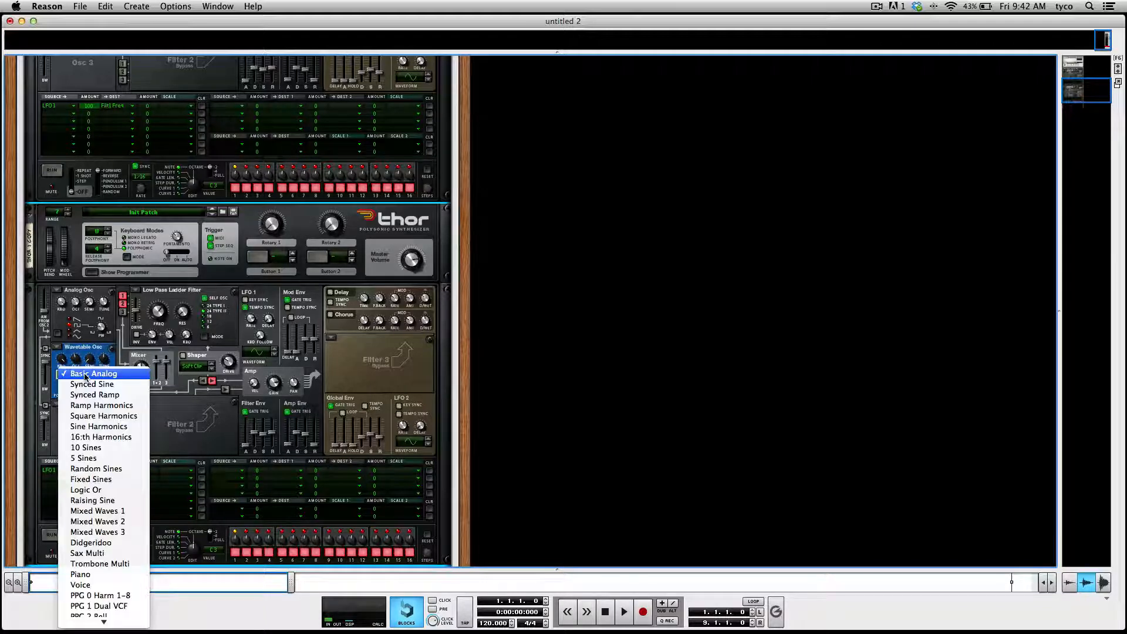
click(105, 513)
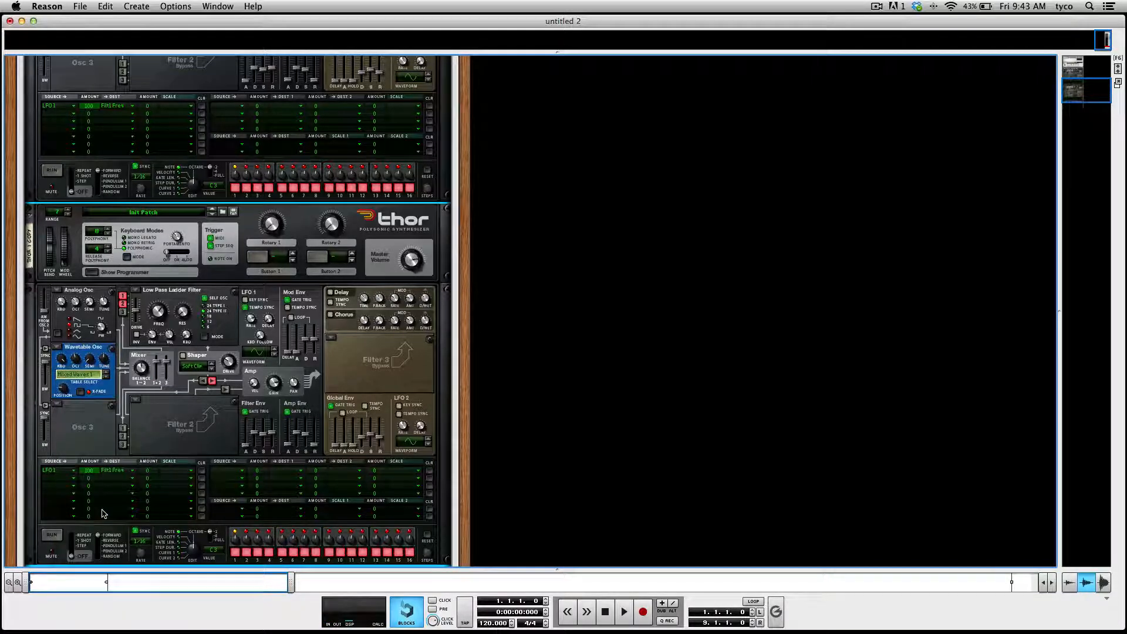
Step: Set the song tempo to 140 and paste the copied four-bar note clip onto the Combinator track at bar 1
mouse_move(77, 364)
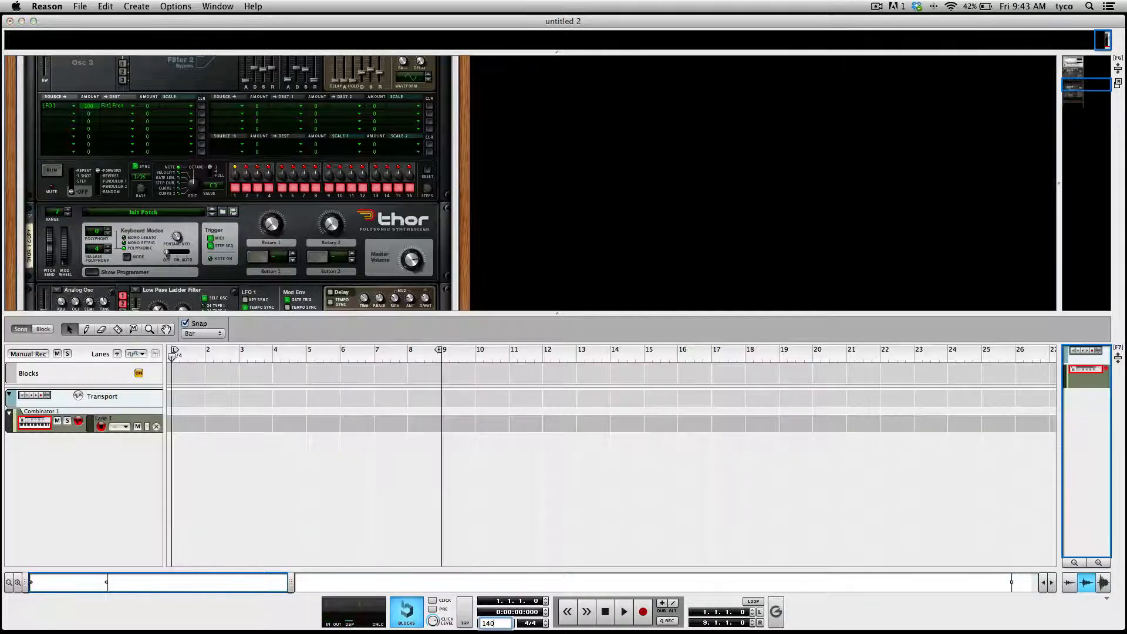
key(Return)
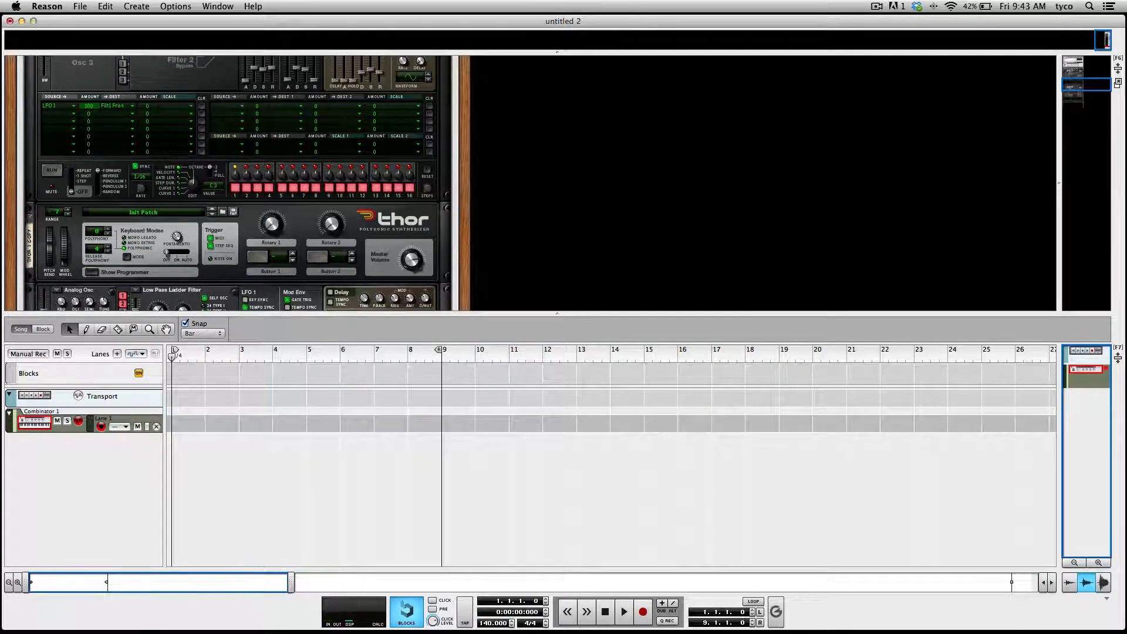
click(307, 475)
key(super+v)
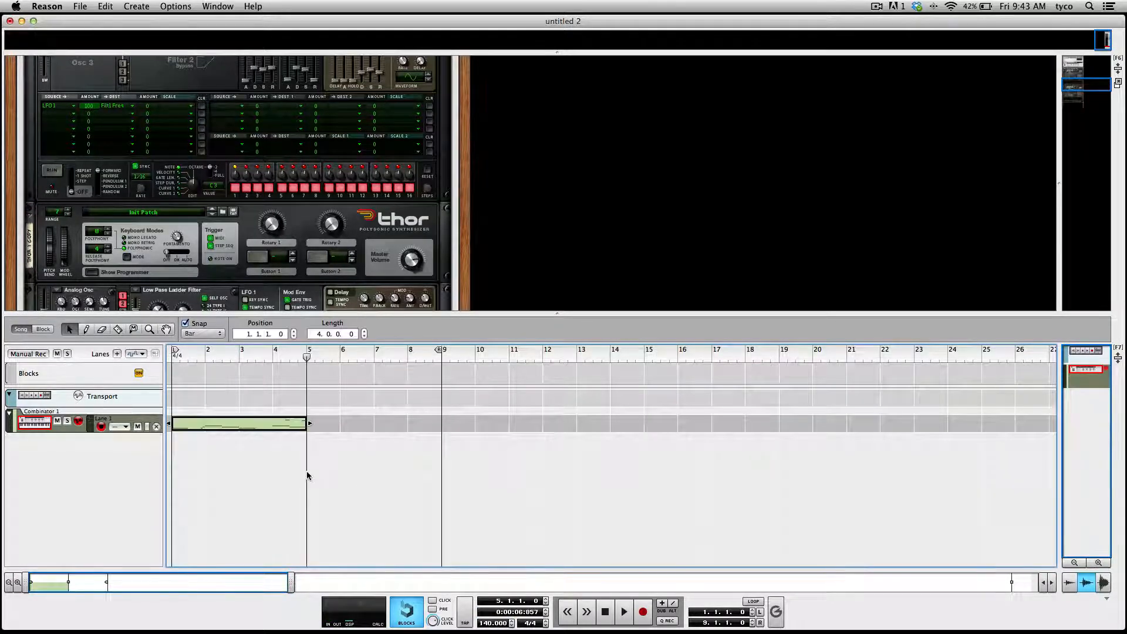
Step: Open the pasted clip to examine its notes and return to the full rack view
double_click(271, 424)
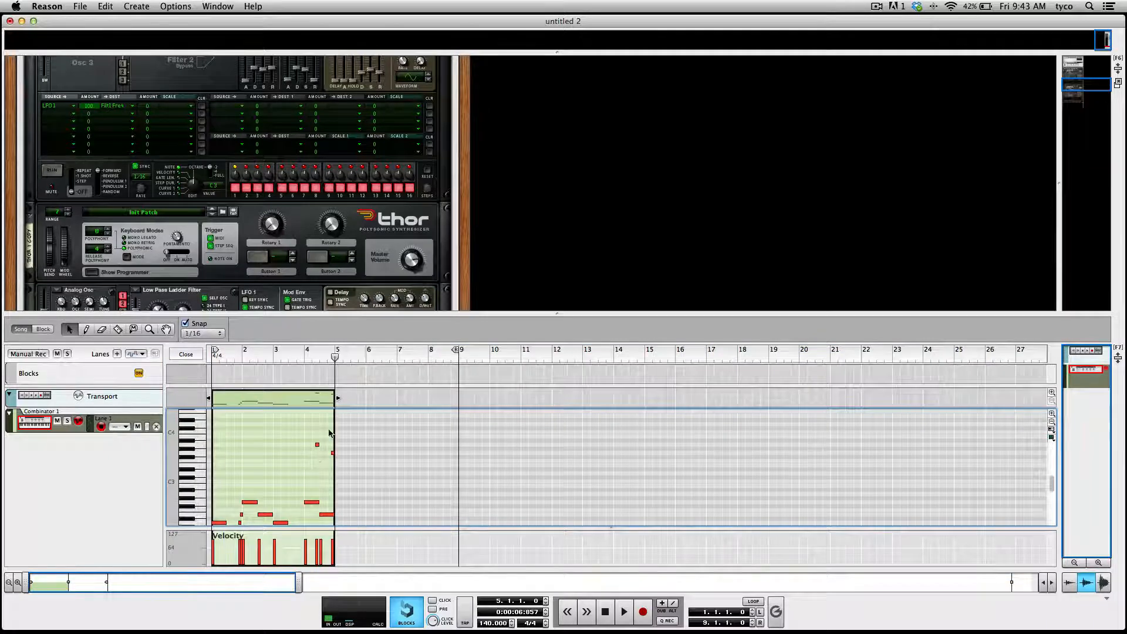
scroll(349, 513, down, 5)
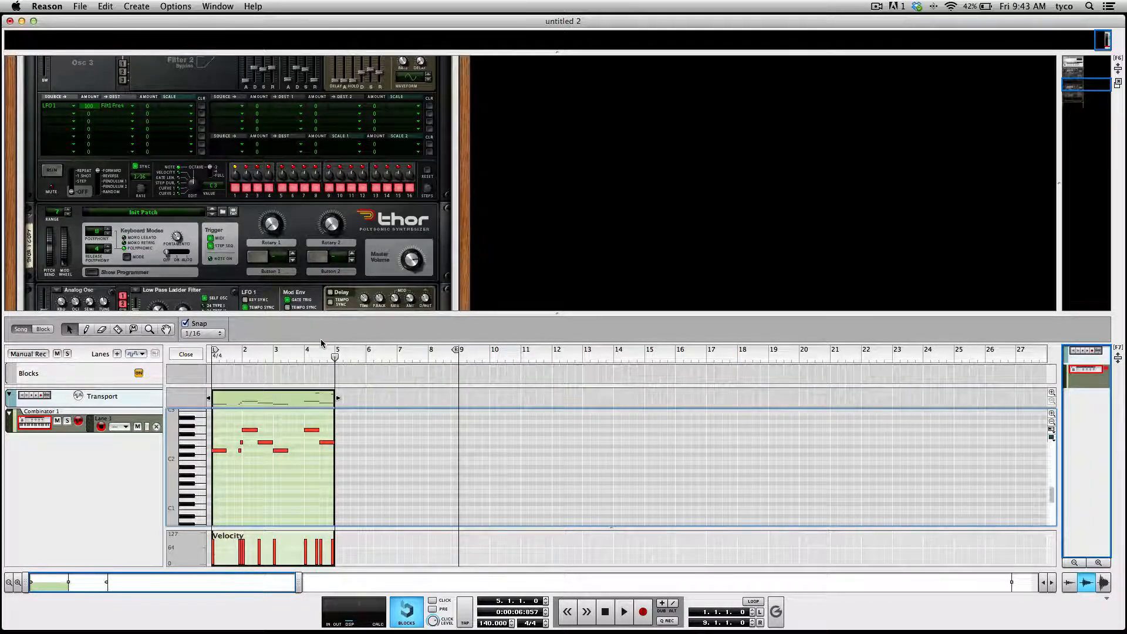
key(F7)
Step: Start and stop playback briefly, and return the song position to the beginning
key(space)
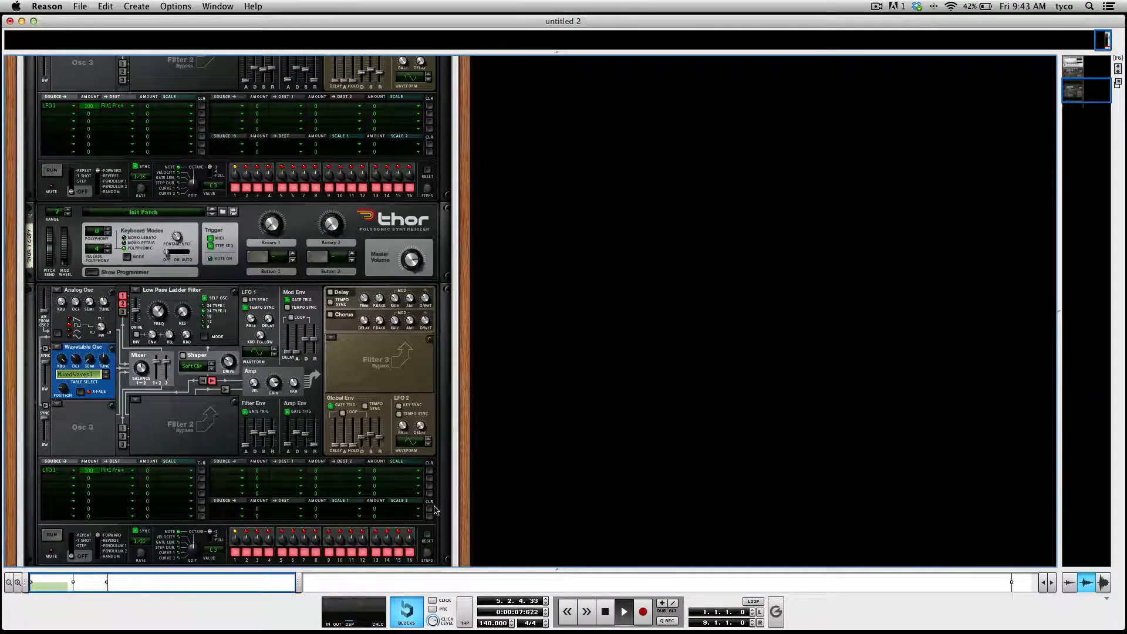
key(space)
double_click(608, 614)
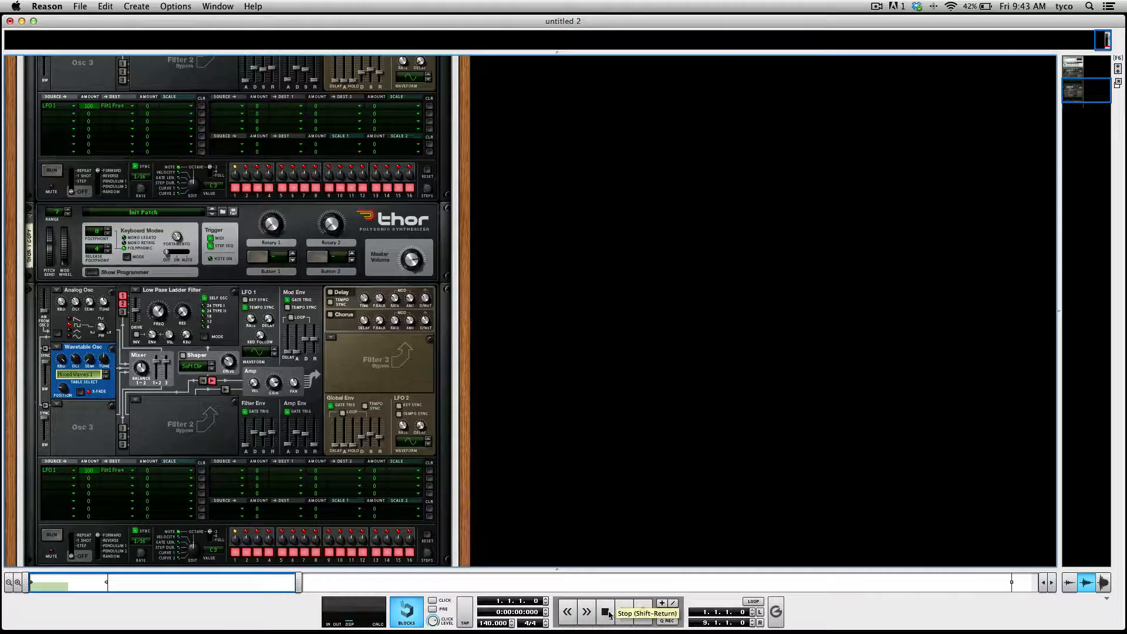
Step: Turn on loop playback and audition the clip from the start of the song
click(752, 602)
key(space)
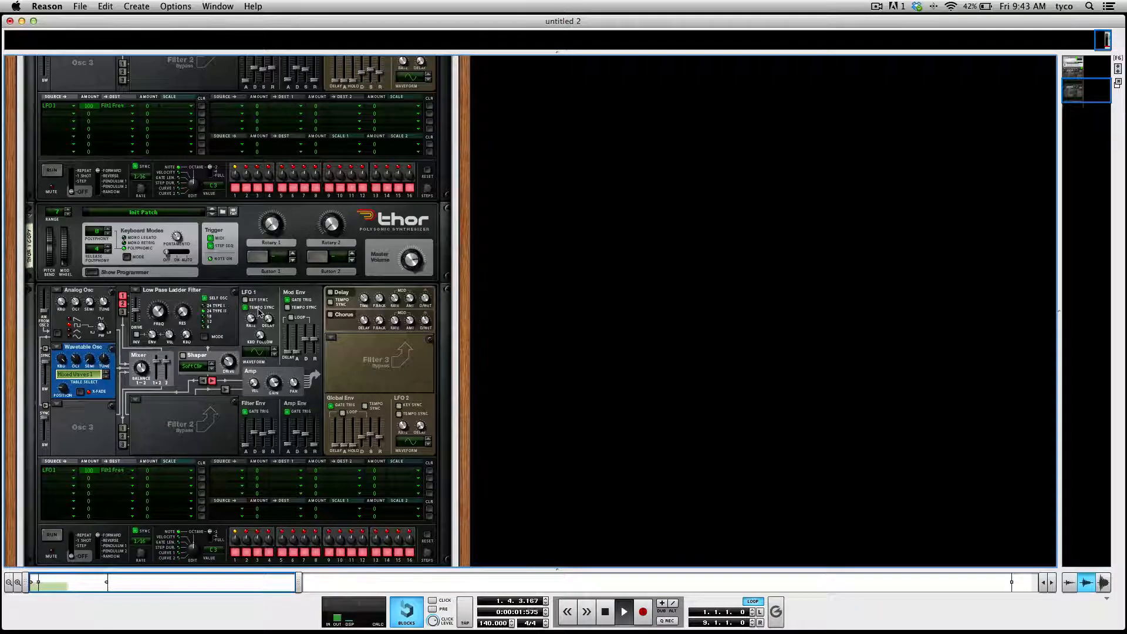
scroll(259, 312, down, 5)
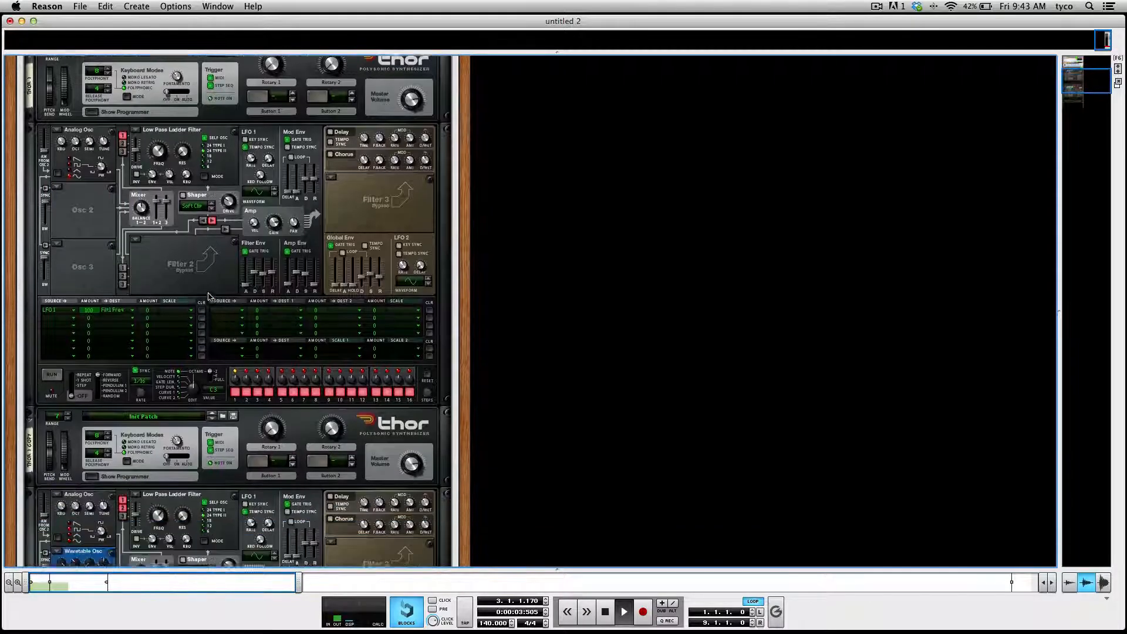
scroll(209, 296, down, 1)
Step: On the rear of the rack, cable the duplicate Thor's left audio output to channel 2 of the line mixer
key(Tab)
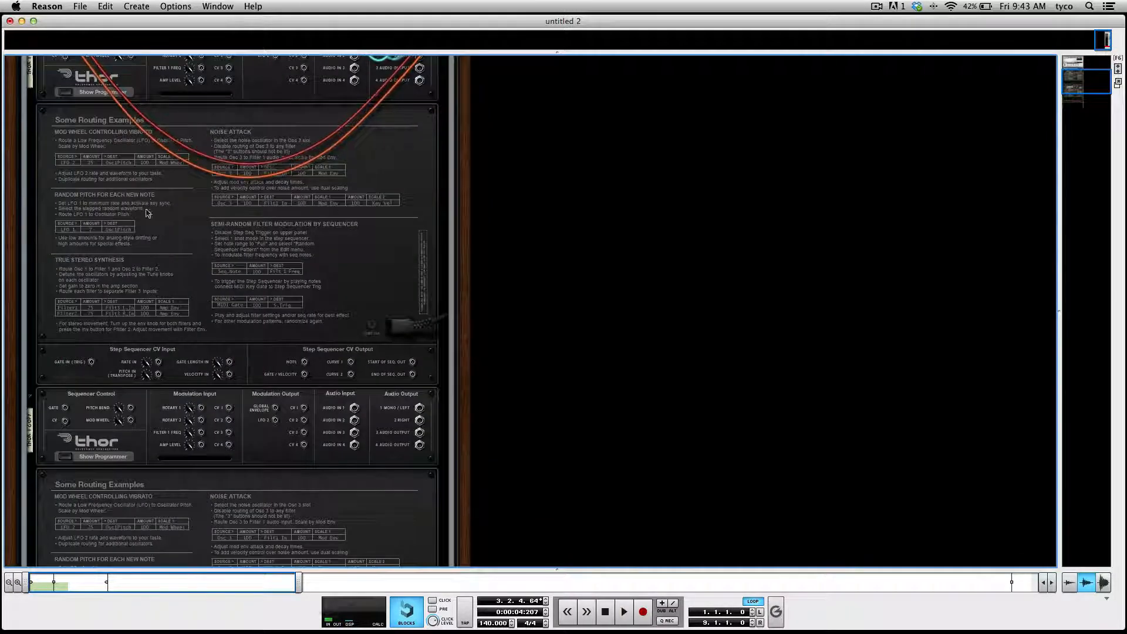
drag(420, 411, 101, 128)
key(Tab)
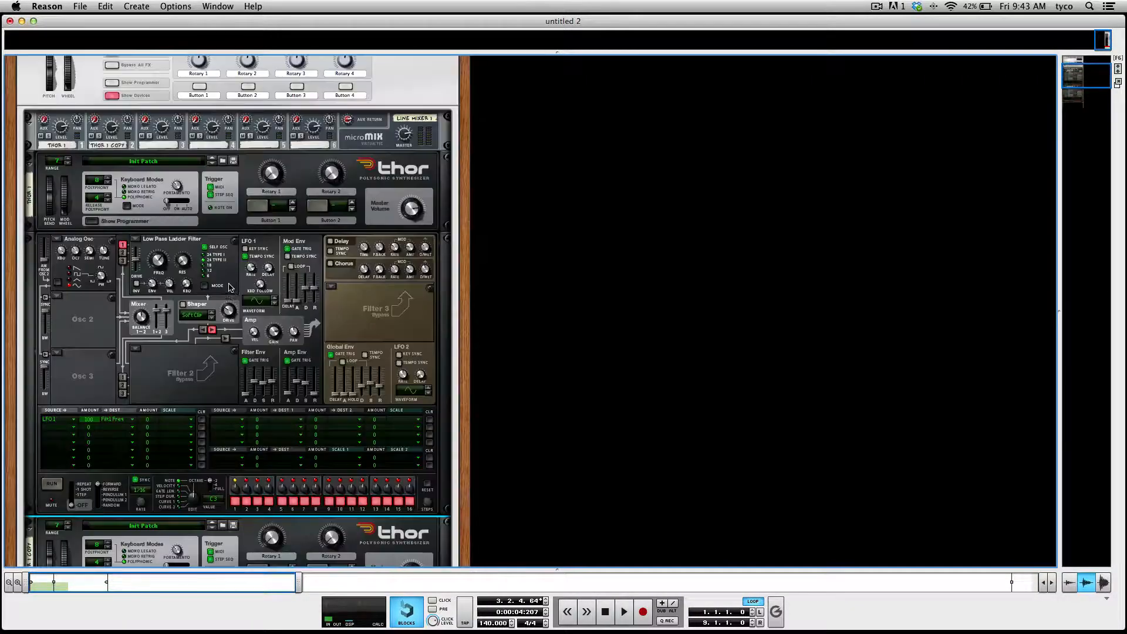
Step: Add an MClass Equalizer directly after the first Thor synth
scroll(357, 400, down, 5)
right_click(445, 371)
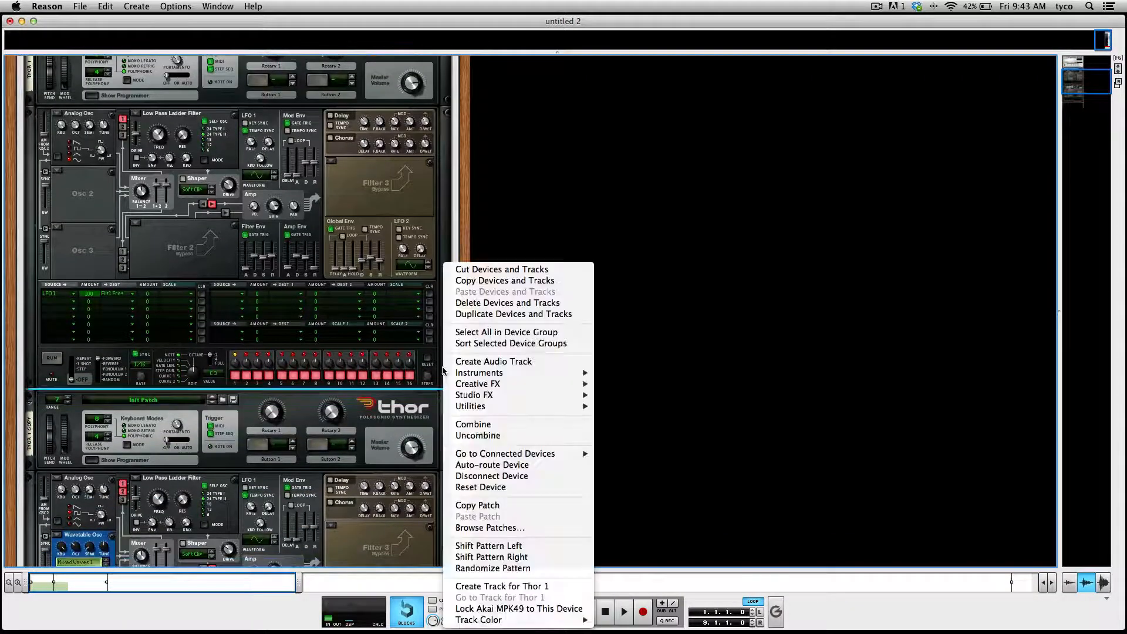
mouse_move(485, 387)
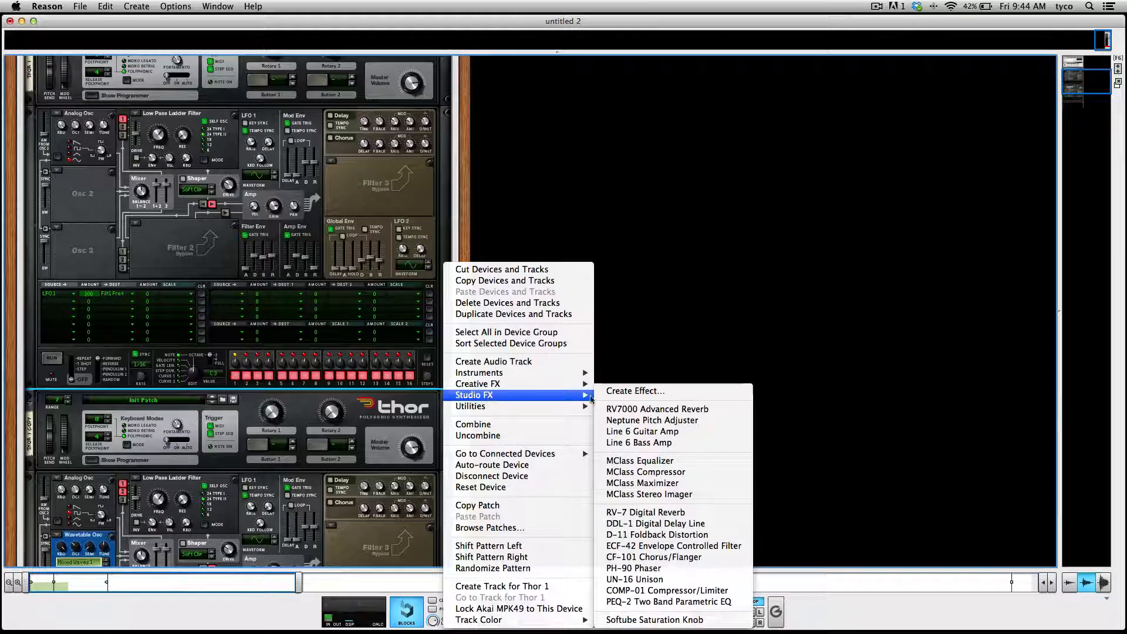
click(687, 461)
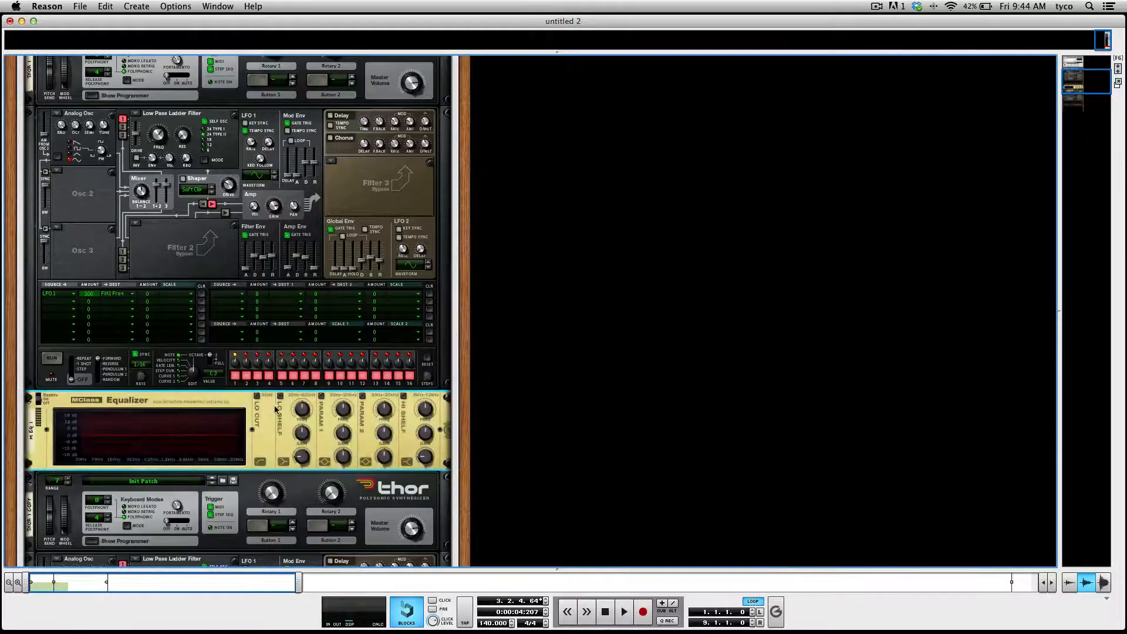
Step: On the equalizer, enable Param 1 with boosted gain at about 83.7 Hz and enable Hi Shelf with its gain cut
click(322, 397)
drag(344, 433, 340, 425)
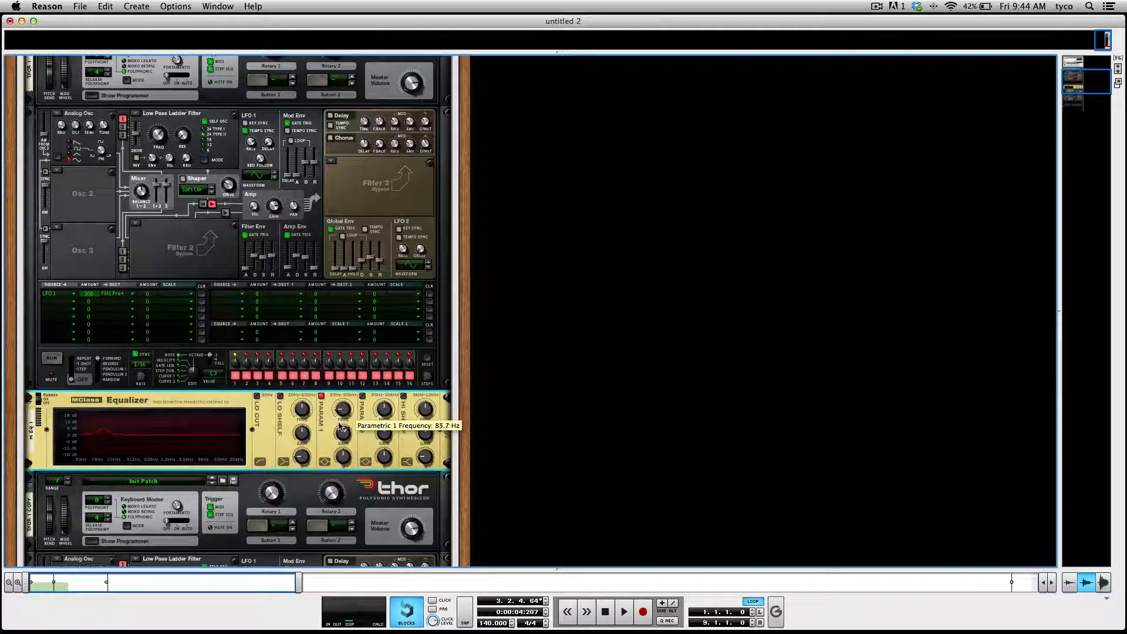
click(403, 395)
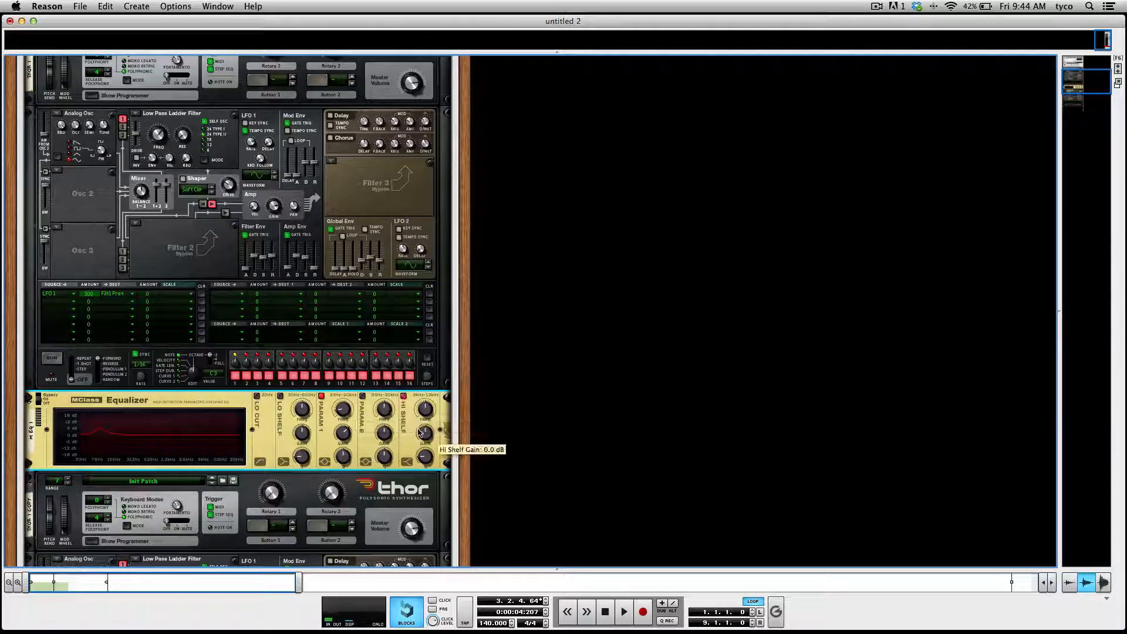
drag(425, 435, 379, 533)
Step: Audition the patch with the equalizer and return the song position to the beginning
scroll(218, 295, down, 10)
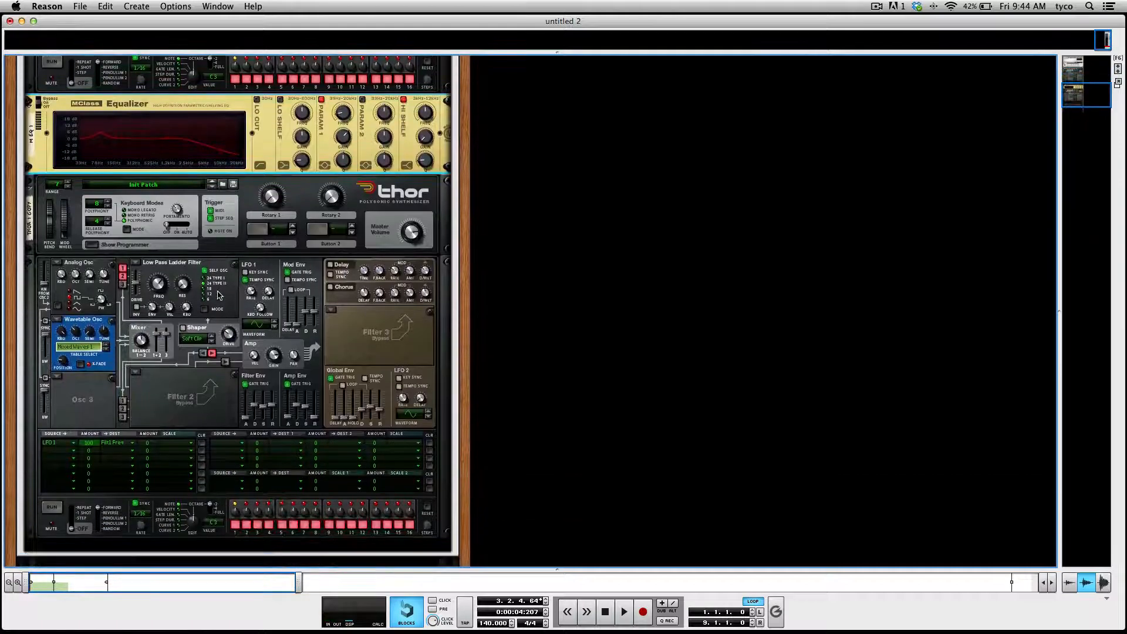
click(615, 610)
click(624, 611)
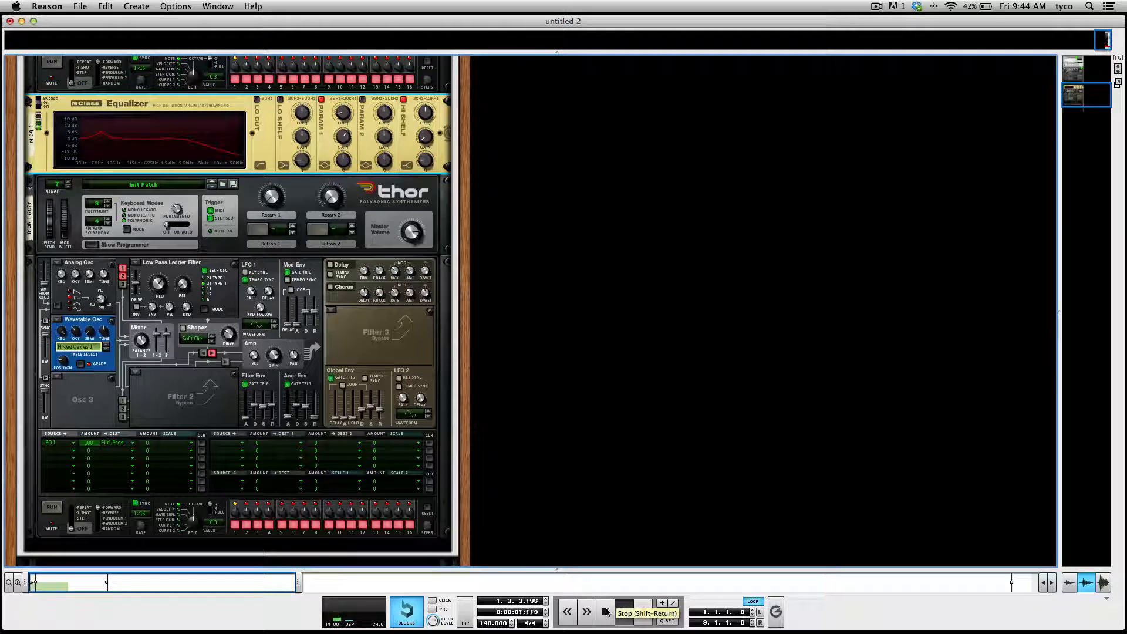
click(607, 612)
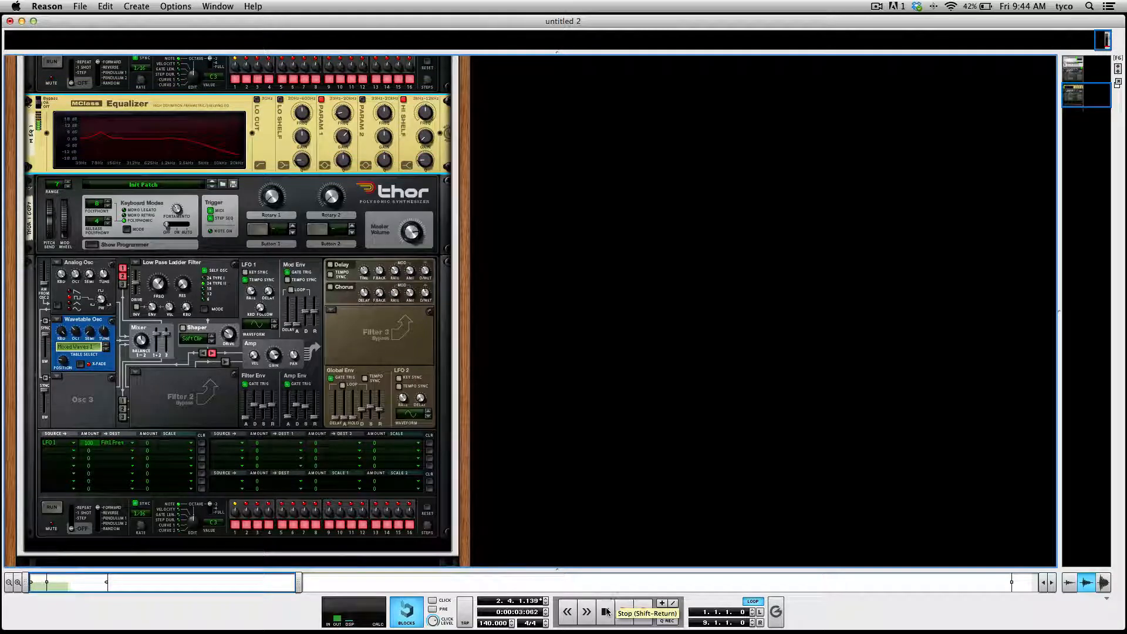
click(606, 612)
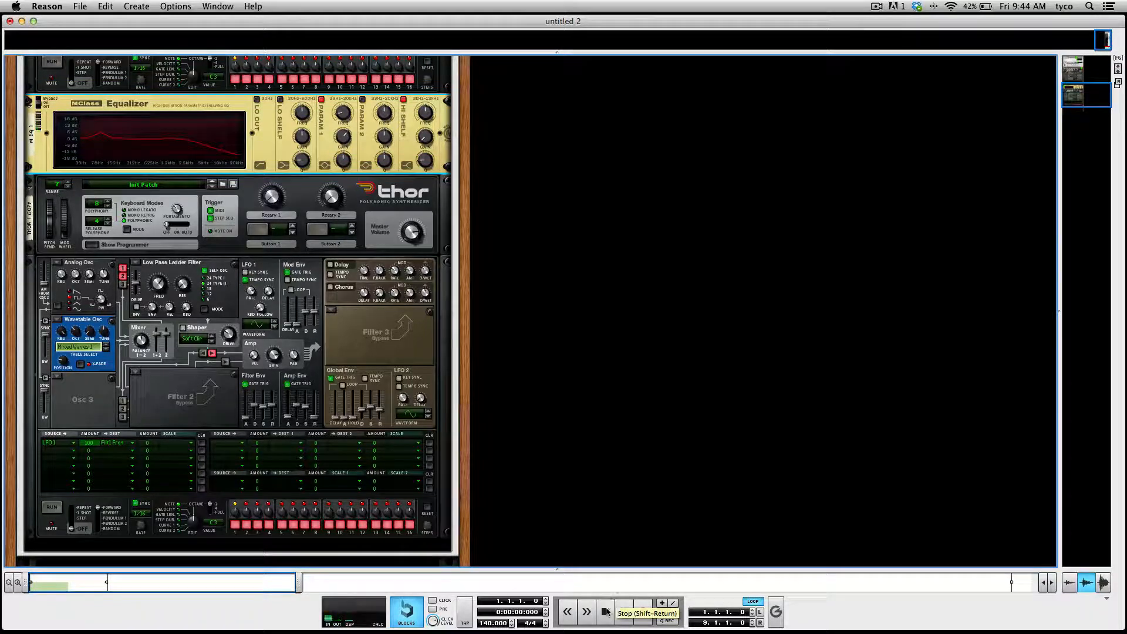
Step: Switch on the Chorus and the Shaper in the duplicate Thor, with the Shaper mode set to Hard Clip
click(330, 288)
click(182, 327)
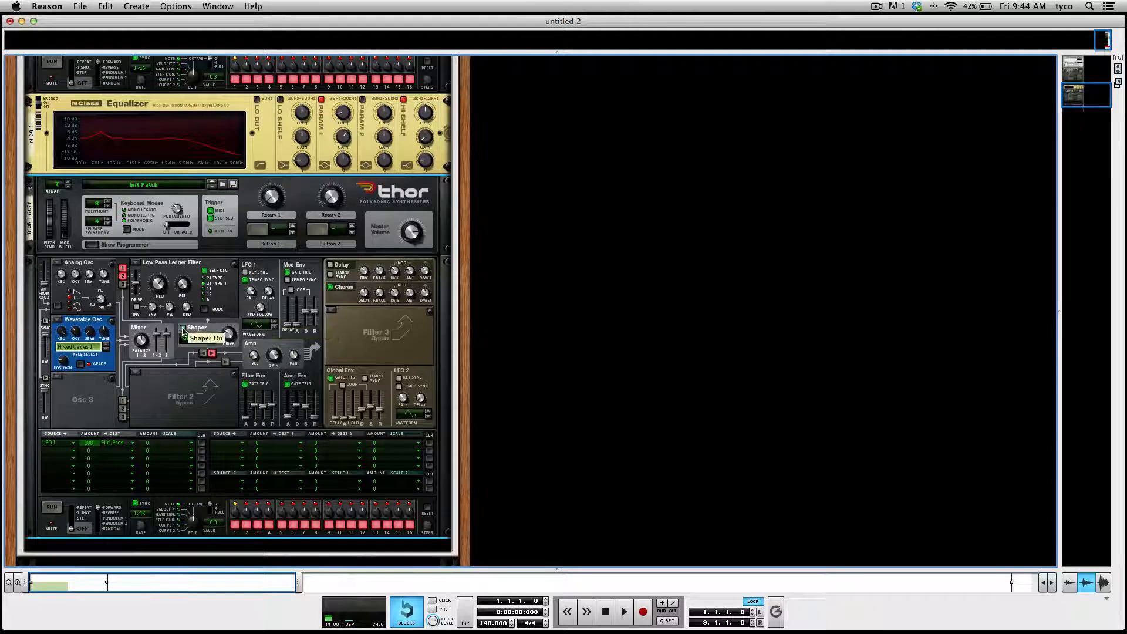
click(192, 339)
click(203, 348)
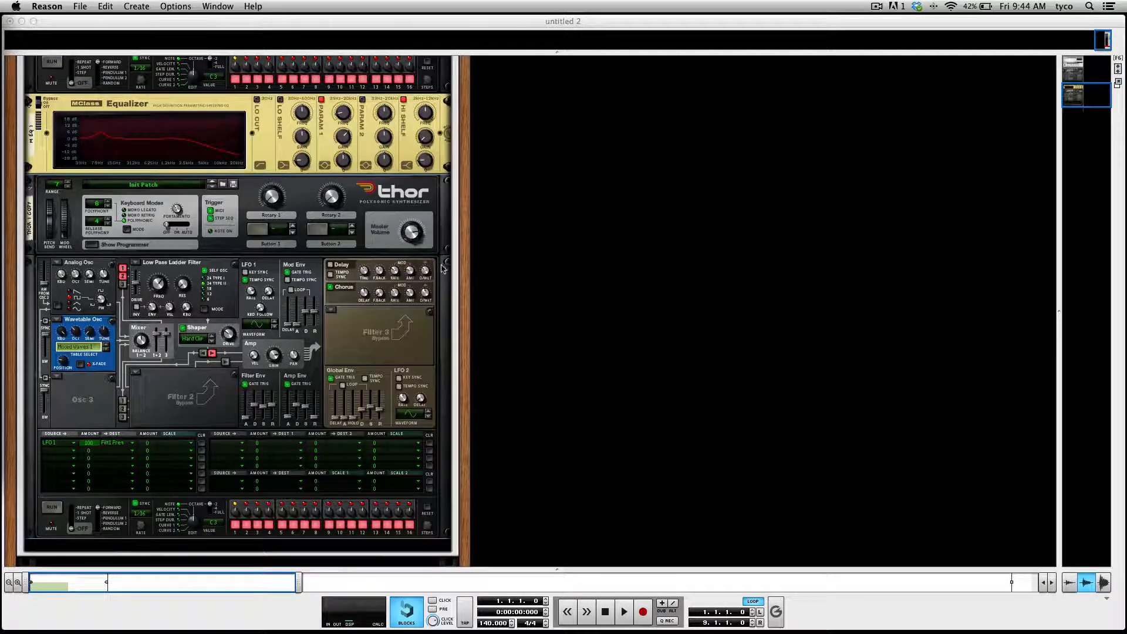
Step: Set the amp envelope sustain to about -3.7 dB on the duplicate Thor and about -6.0 dB on the first Thor
click(307, 411)
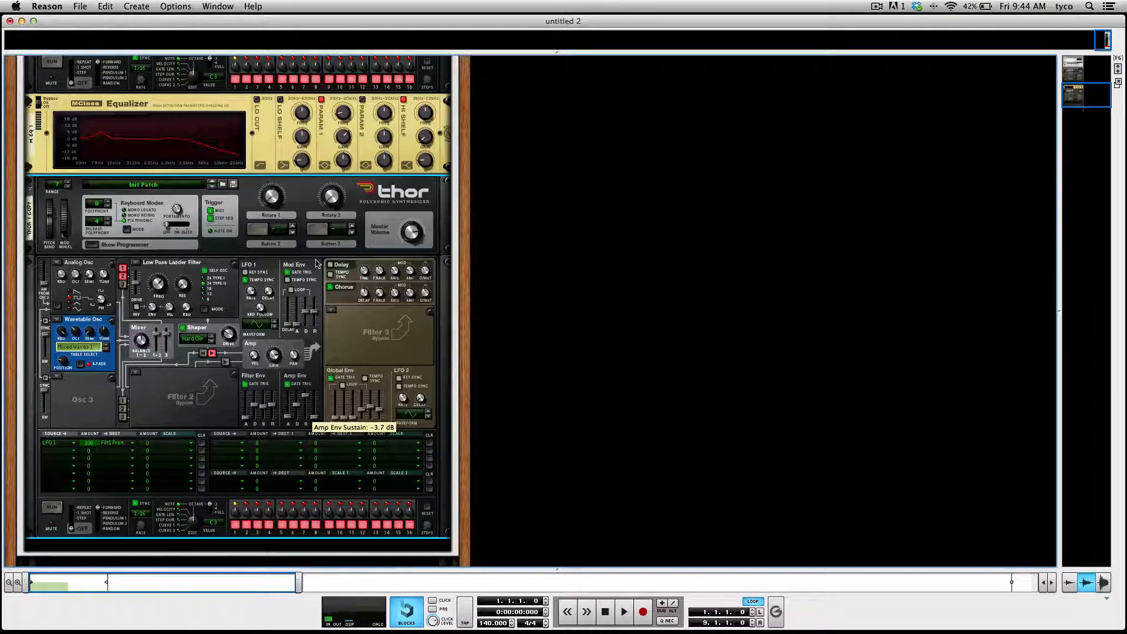
scroll(315, 252, up, 5)
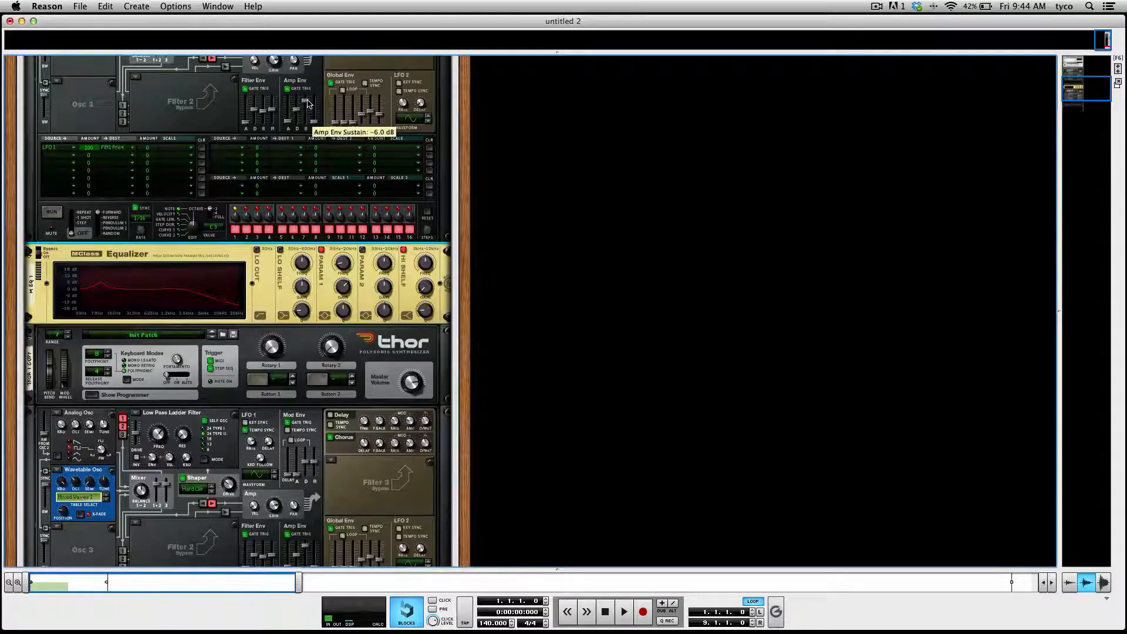
scroll(346, 321, down, 5)
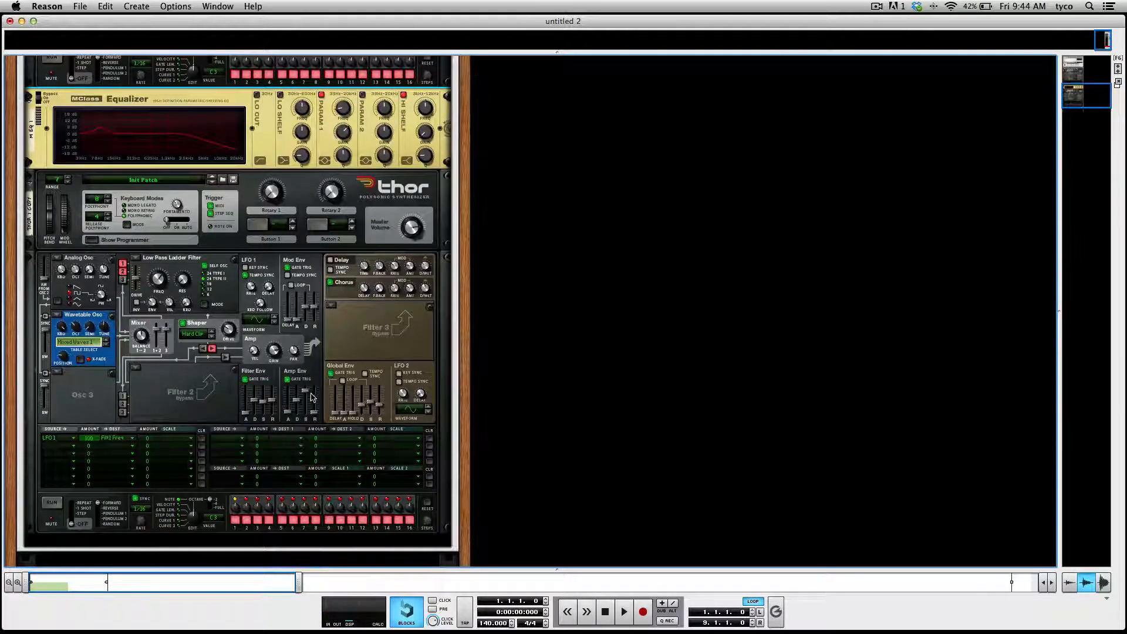
Step: Add a Scream 4 Distortion after the duplicate Thor
scroll(308, 395, down, 2)
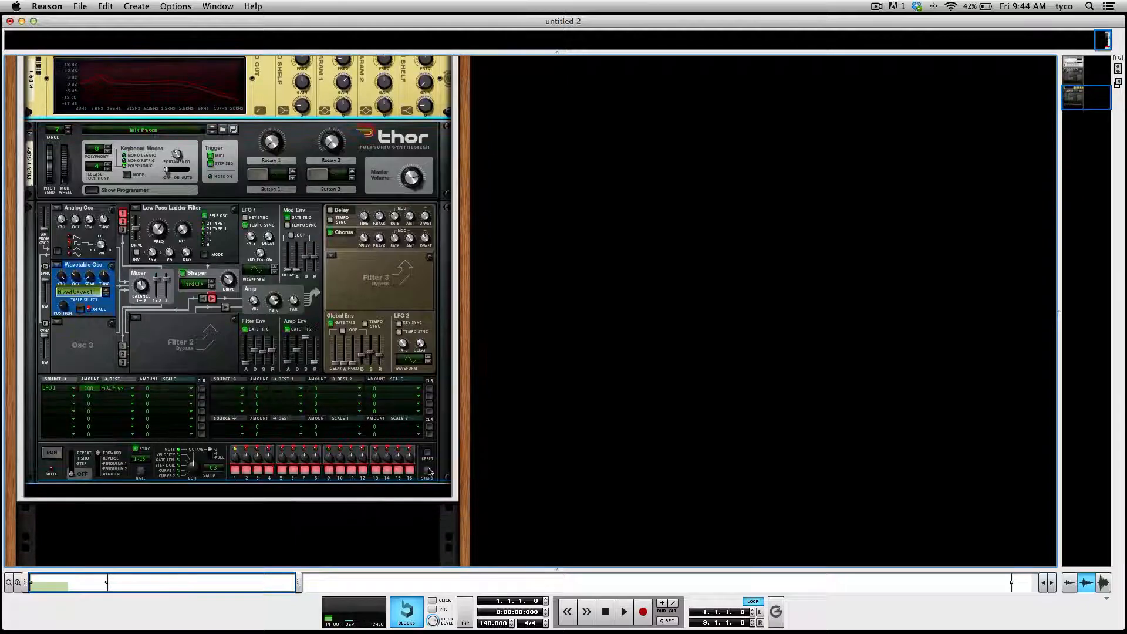
right_click(438, 467)
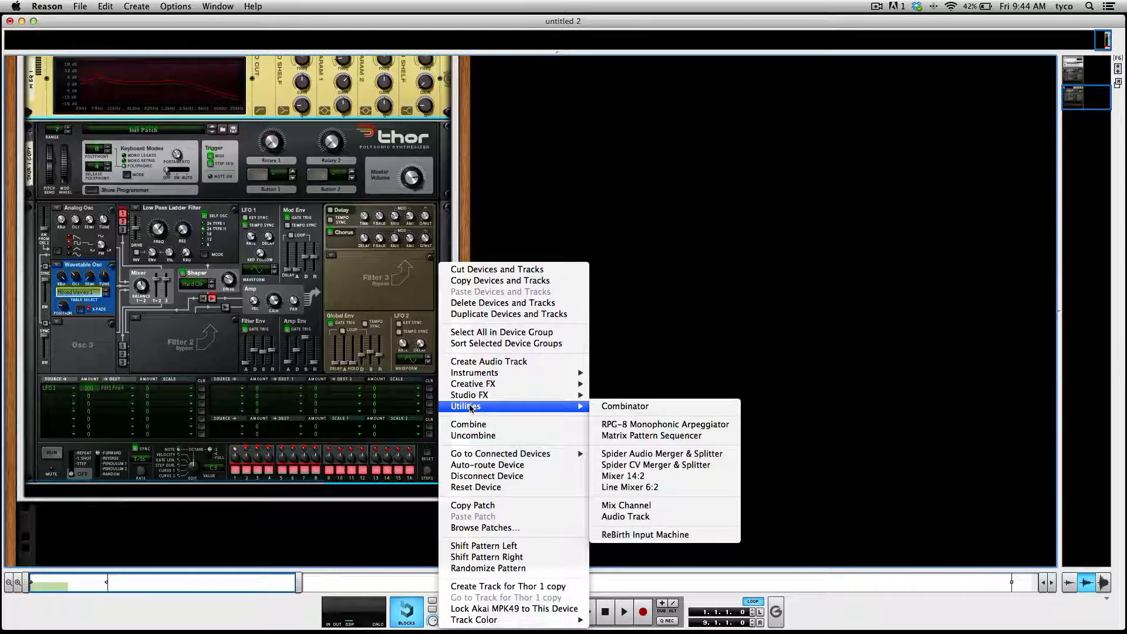
mouse_move(473, 401)
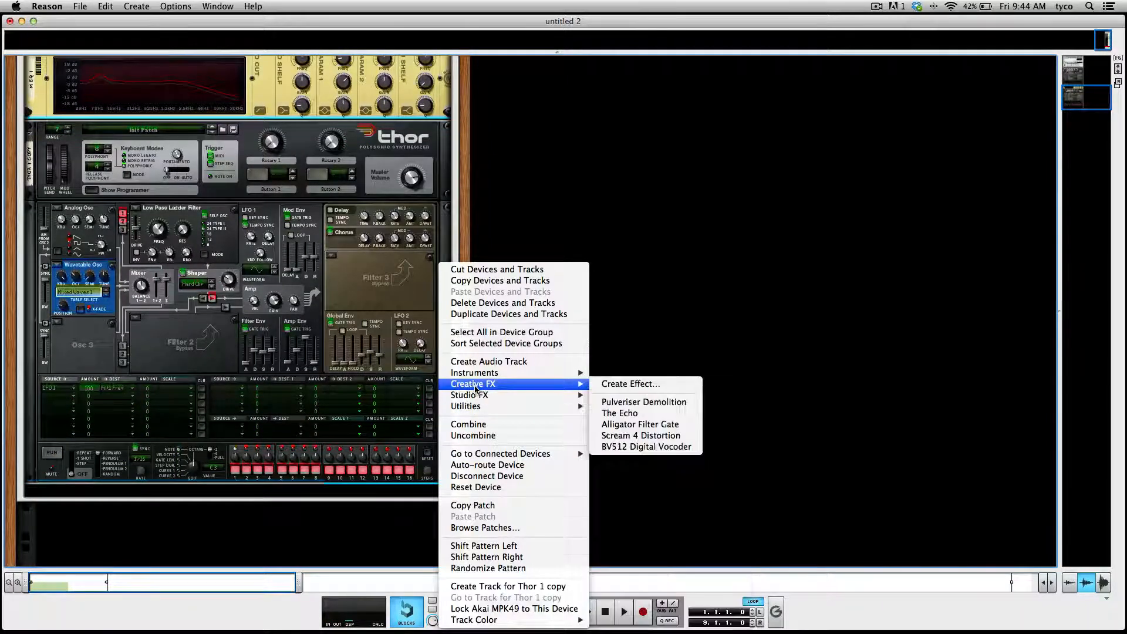
click(663, 435)
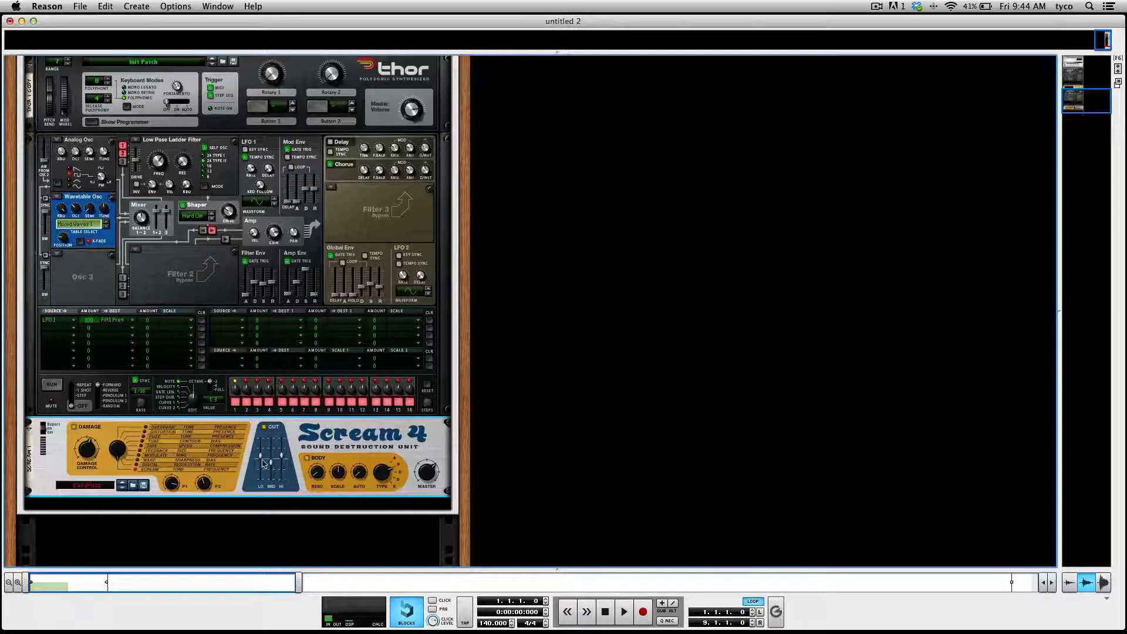
Step: Adjust Scream 4's cut EQ, body section and damage control, set Parameter 2 to 46, and audition the distortion
drag(272, 465, 272, 459)
click(309, 458)
drag(88, 450, 128, 398)
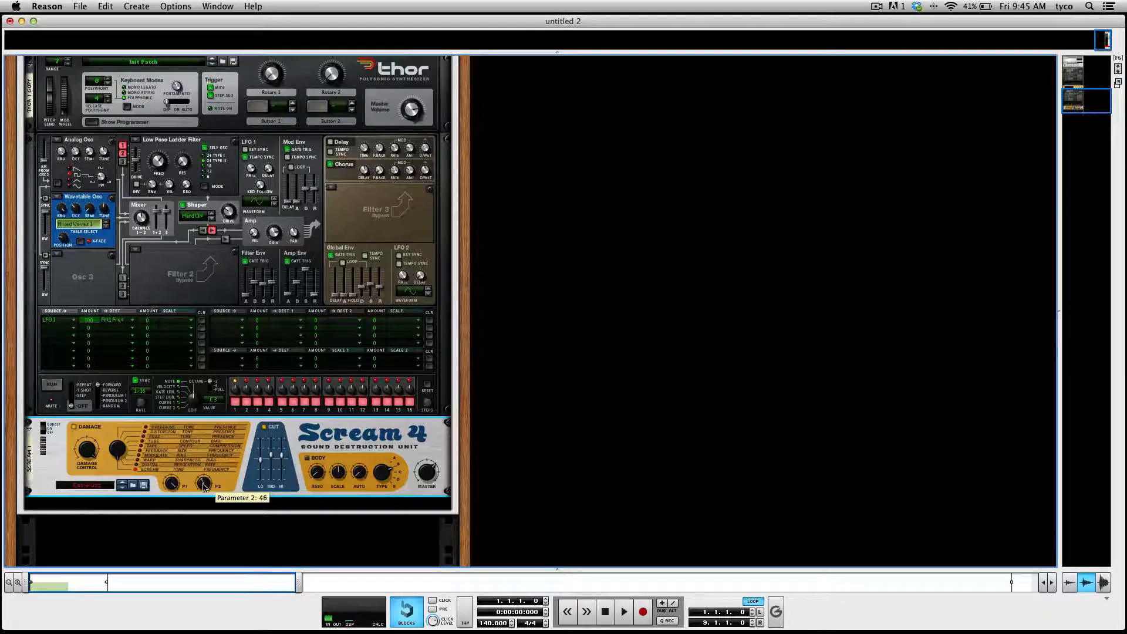
key(space)
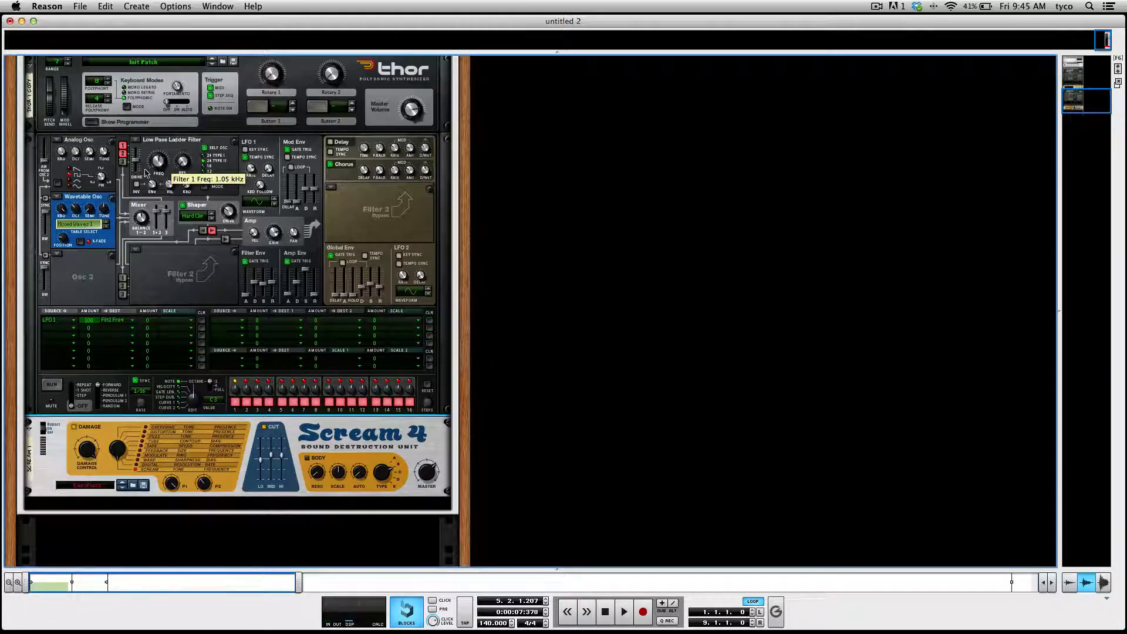
Step: Adjust the duplicate Thor's Low Pass Ladder Filter frequency, audition it briefly, and return to the song start
drag(154, 157, 150, 115)
drag(146, 167, 155, 168)
key(space)
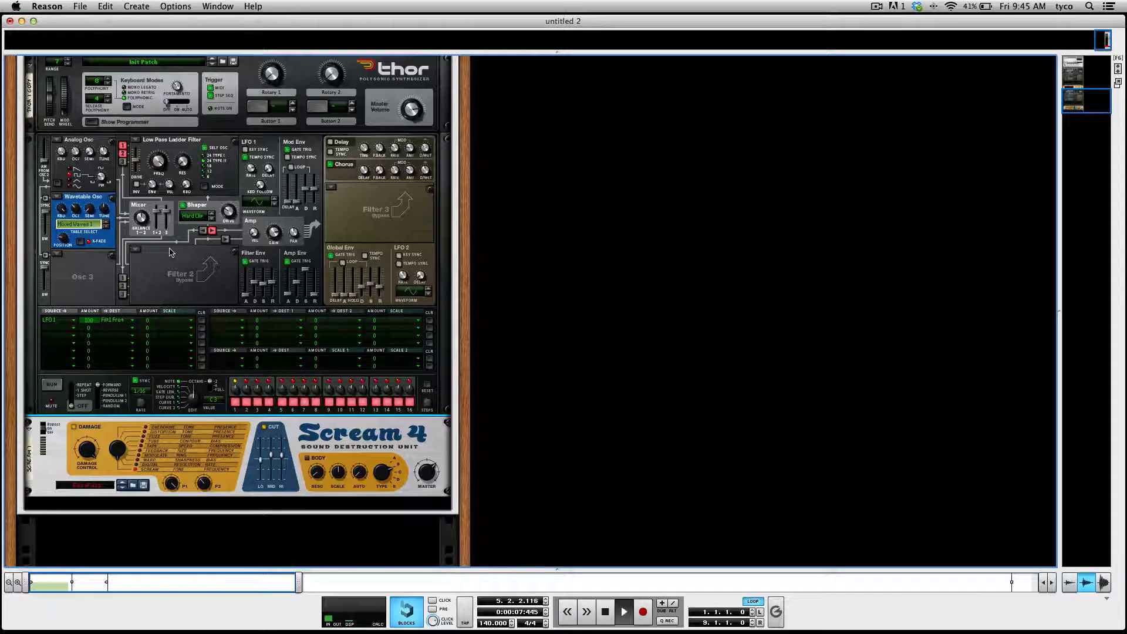
key(space)
click(599, 609)
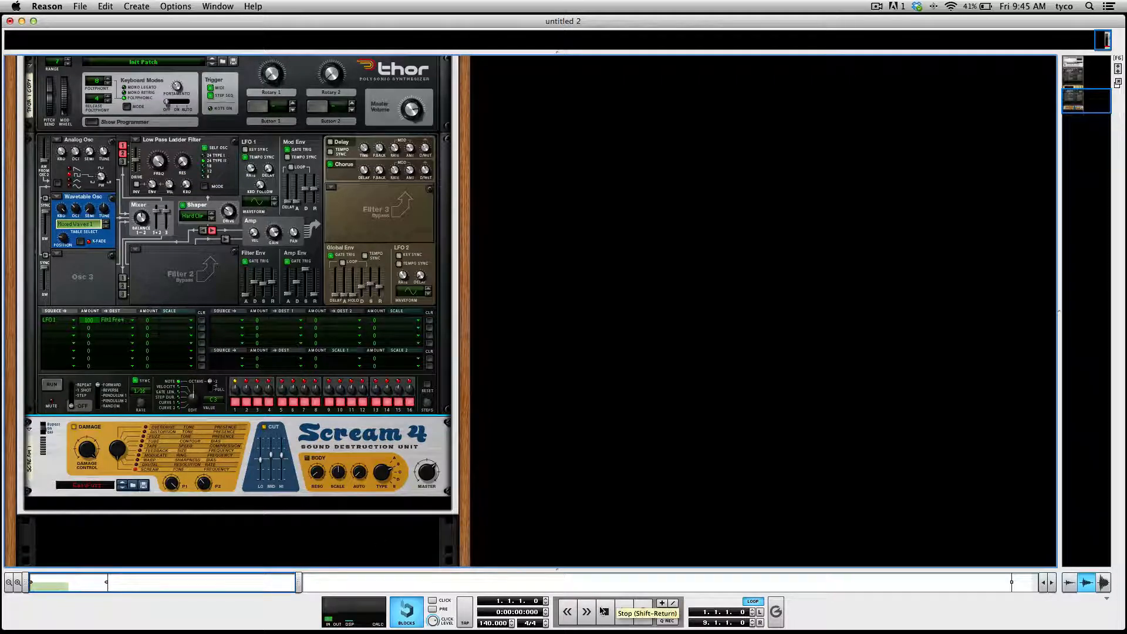
Step: Fine-tune the duplicate Thor's filter 1 frequency between playbacks and replay the loop from the beginning
click(625, 612)
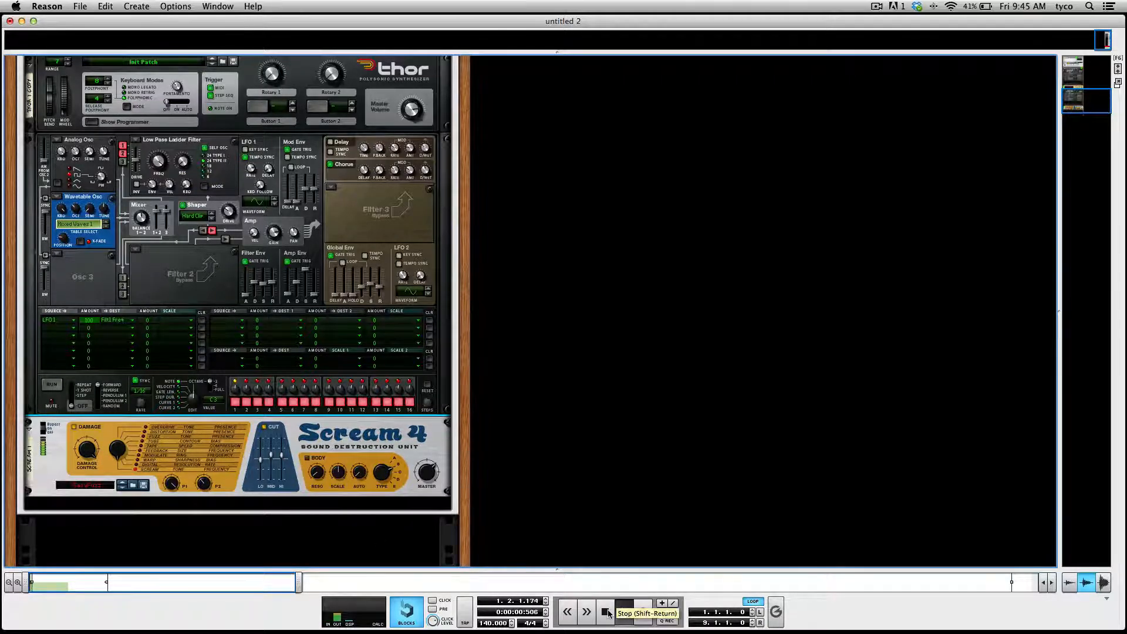
key(space)
drag(155, 171, 162, 188)
click(603, 609)
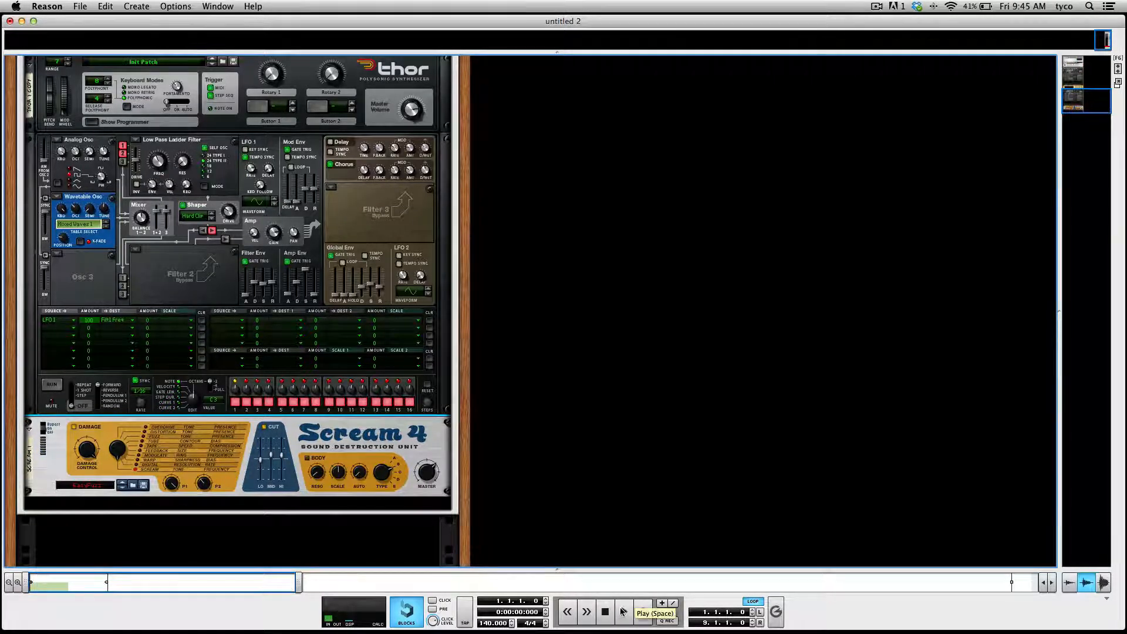
click(623, 612)
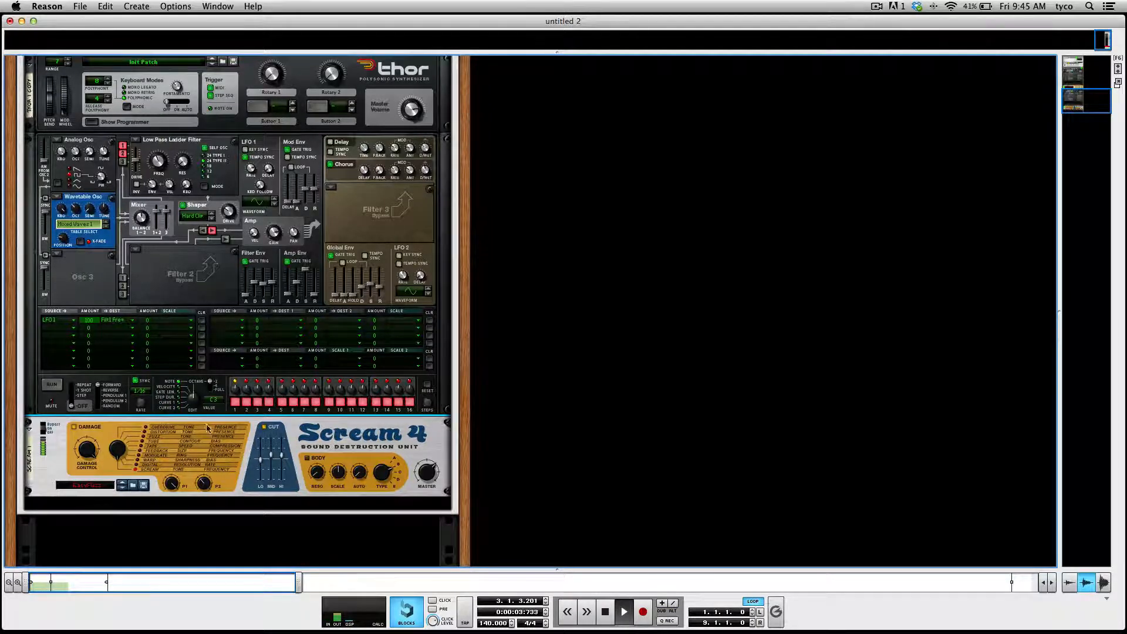
Step: Add an MClass Stereo Imager after the Scream 4 and set its high band width to 28
scroll(235, 426, down, 3)
right_click(300, 425)
mouse_move(348, 435)
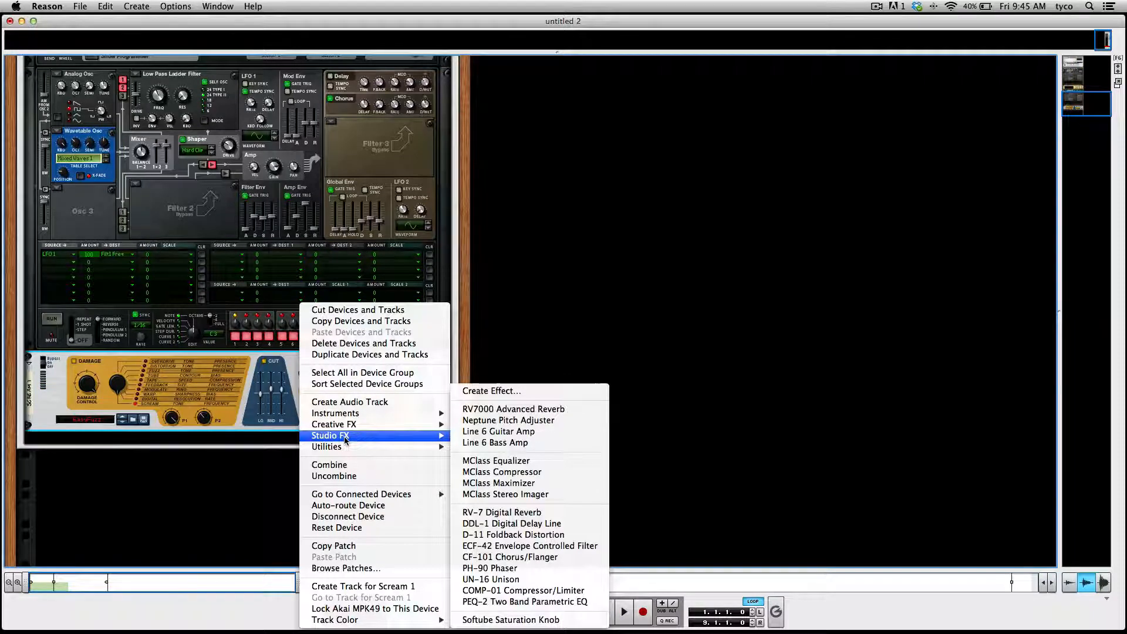
click(494, 495)
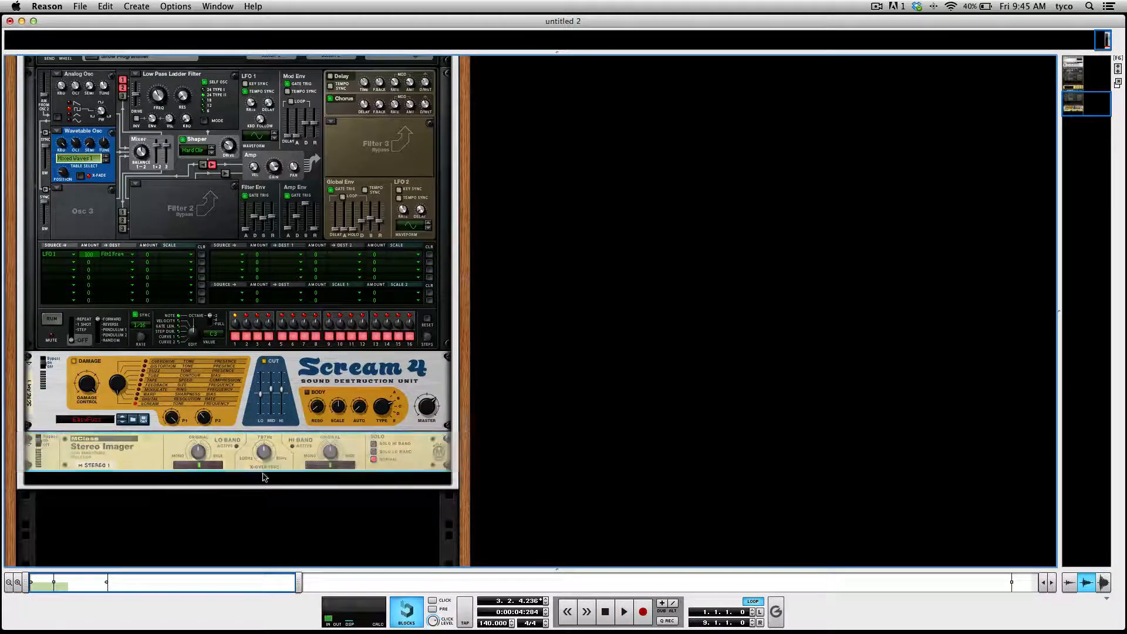
drag(330, 451, 330, 449)
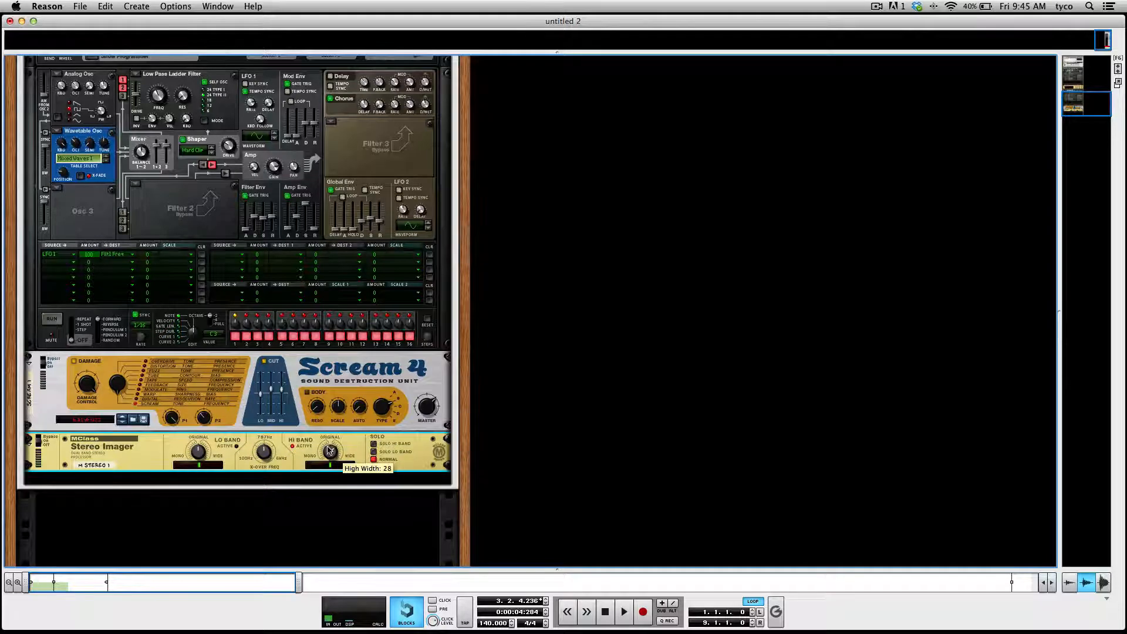
Step: Audition the widened sound, return the song position to the beginning, and show the sequencer
key(space)
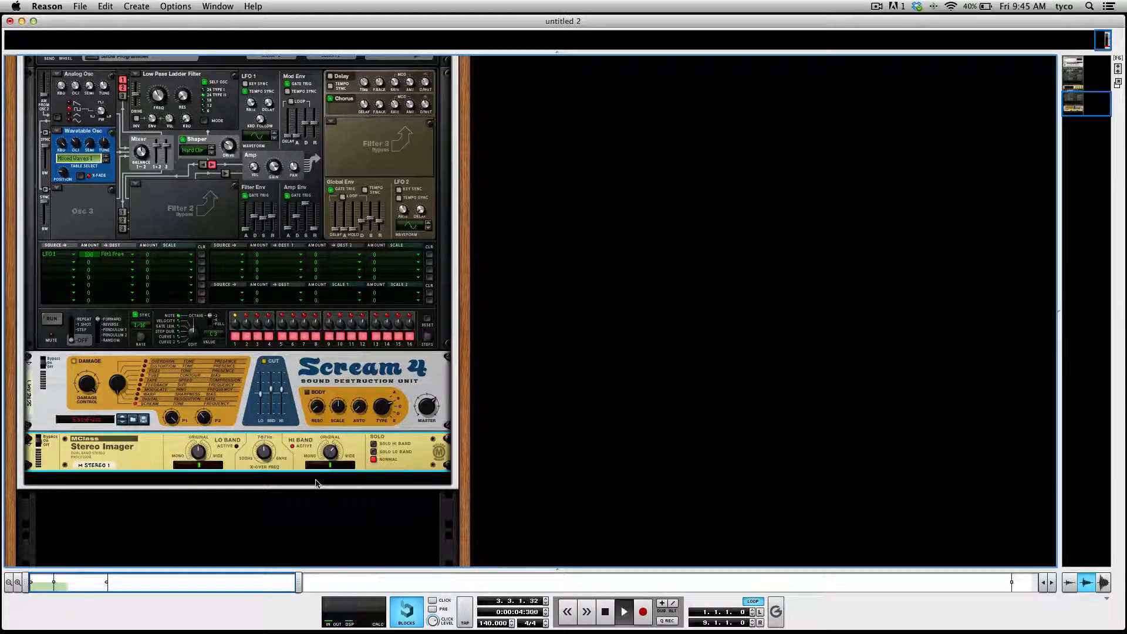
key(space)
click(606, 612)
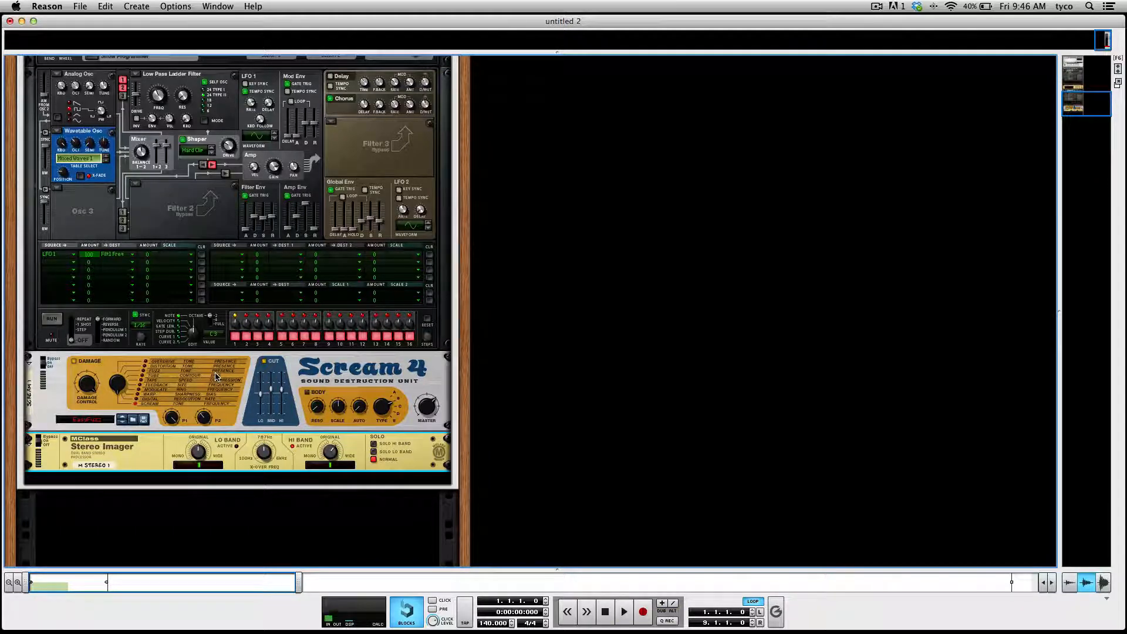
key(F7)
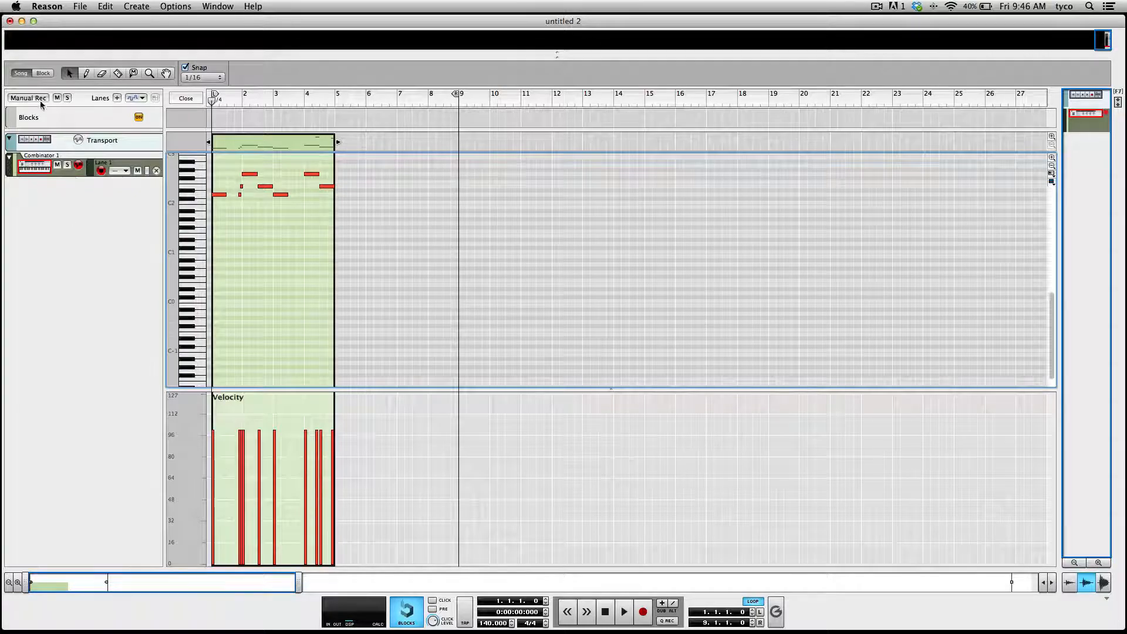
Step: Leave clip editing and add an audio track holding a four-bar audio loop at bar 1, with the right locator at bar 5
click(23, 75)
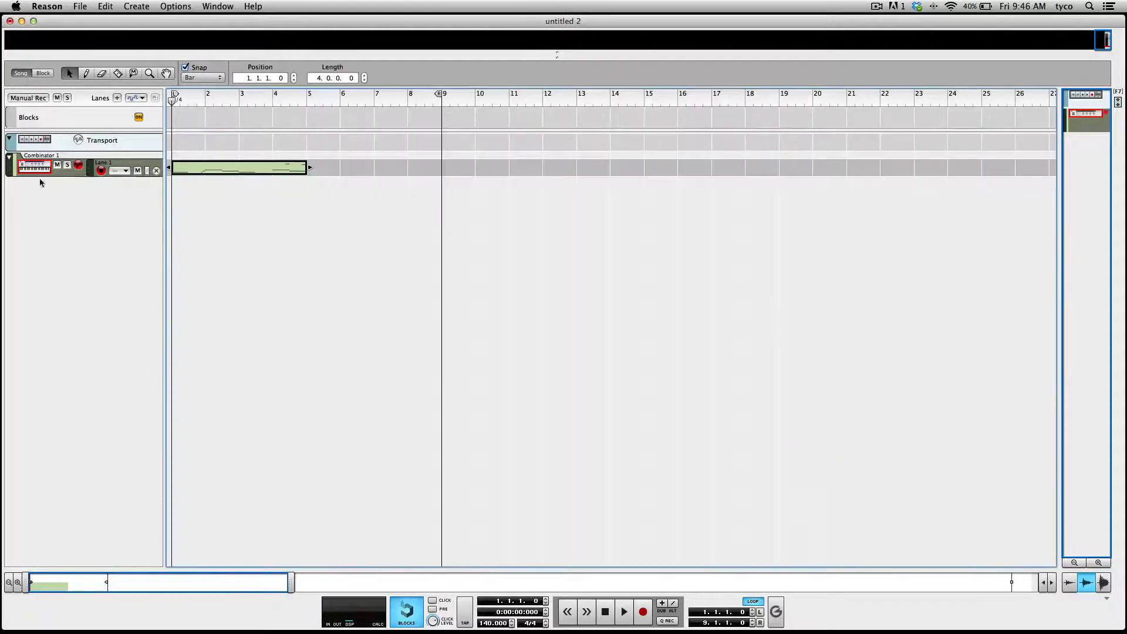
right_click(56, 229)
click(120, 395)
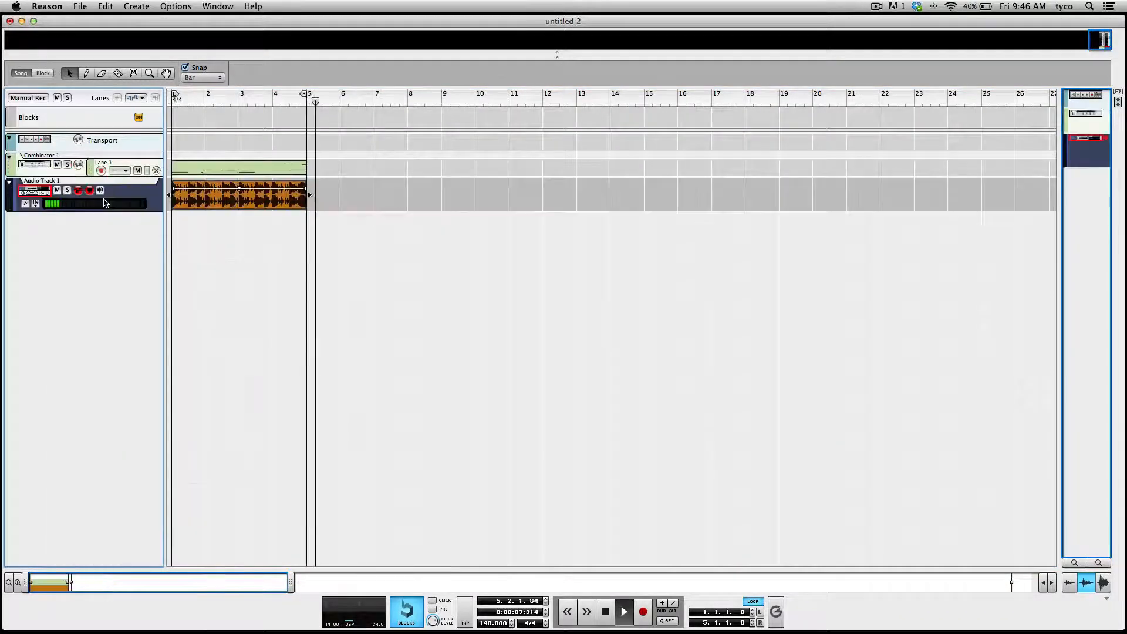
Step: Audition the new audio loop together with the Combinator clip from the start of the song
key(space)
click(174, 100)
key(space)
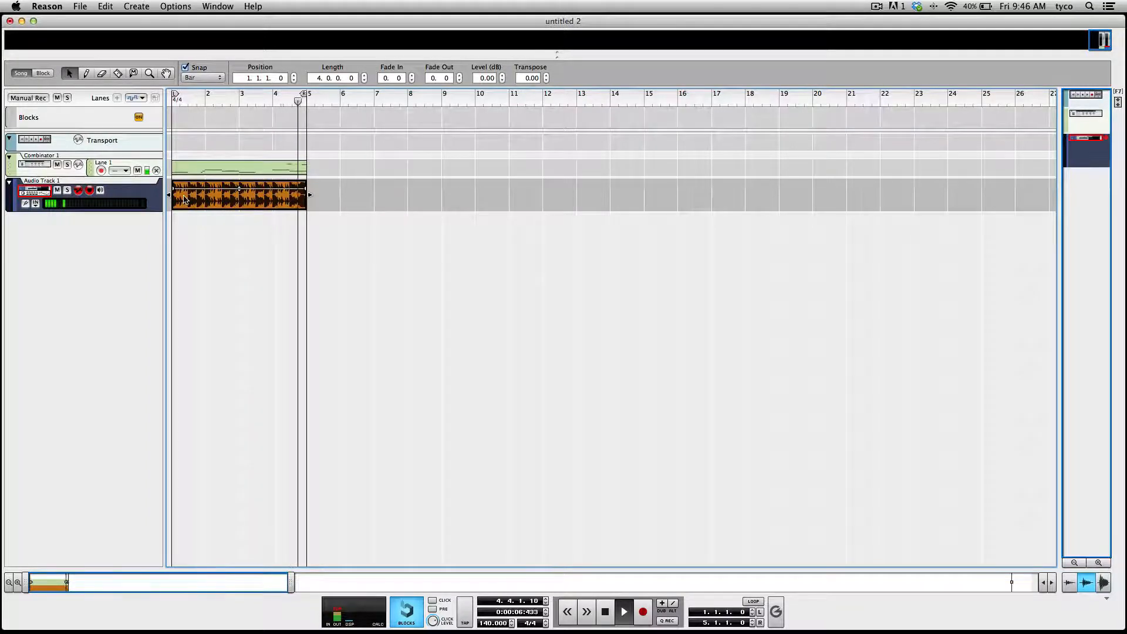
key(space)
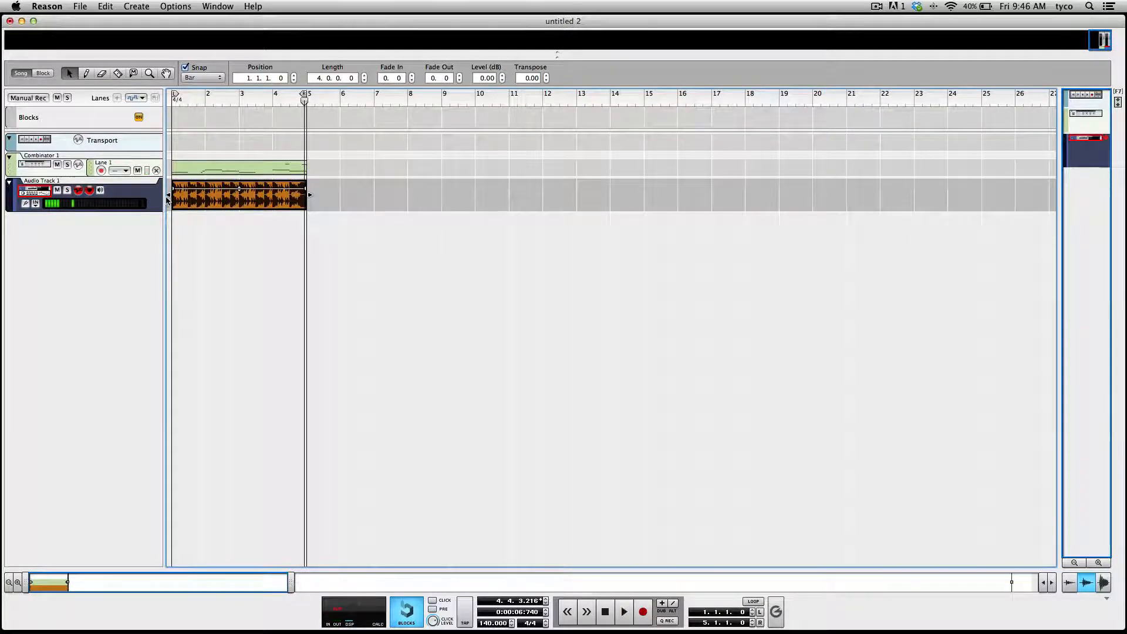
Step: Balance Audio Track 1 against the synth in the rack by setting its level to -4.48 dB, auditioning from the song start
key(F6)
drag(212, 446, 197, 446)
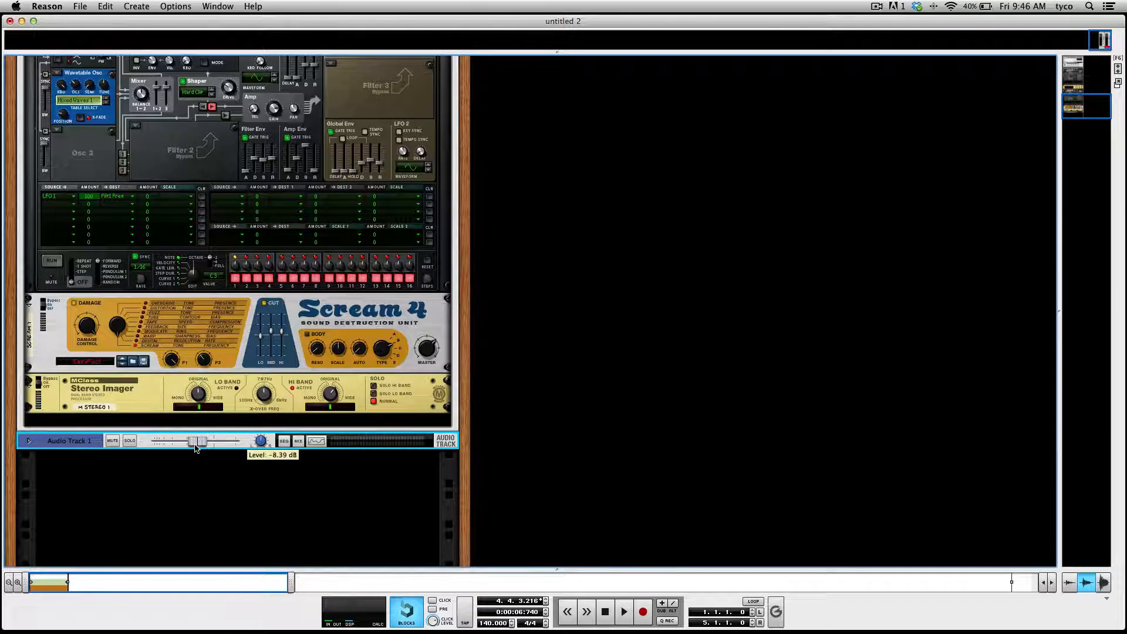
key(space)
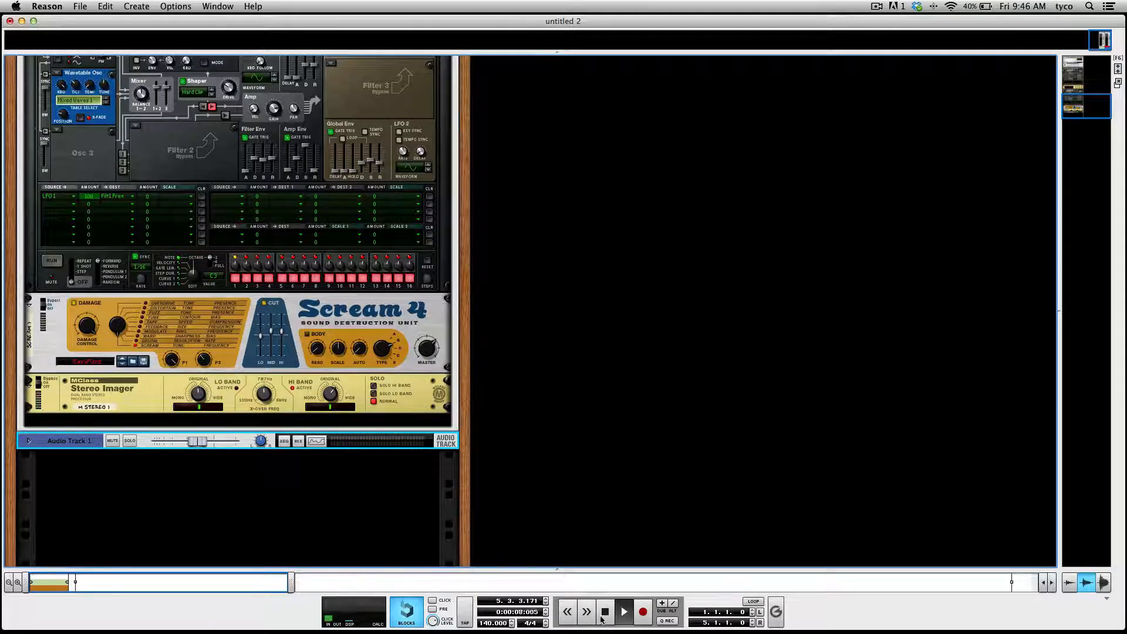
double_click(607, 611)
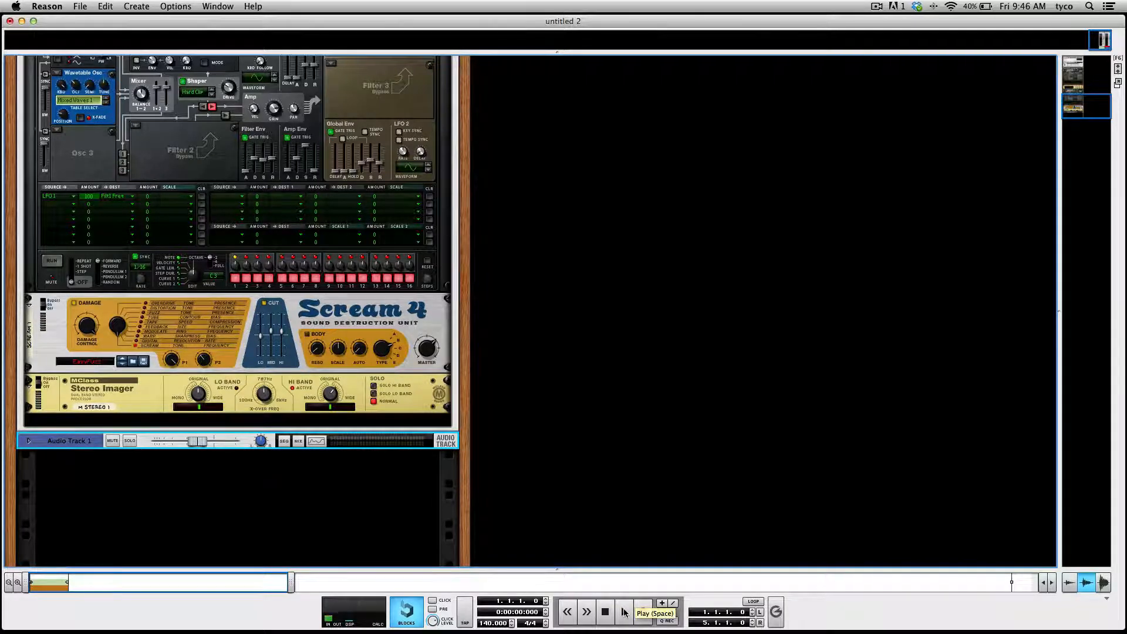
click(624, 613)
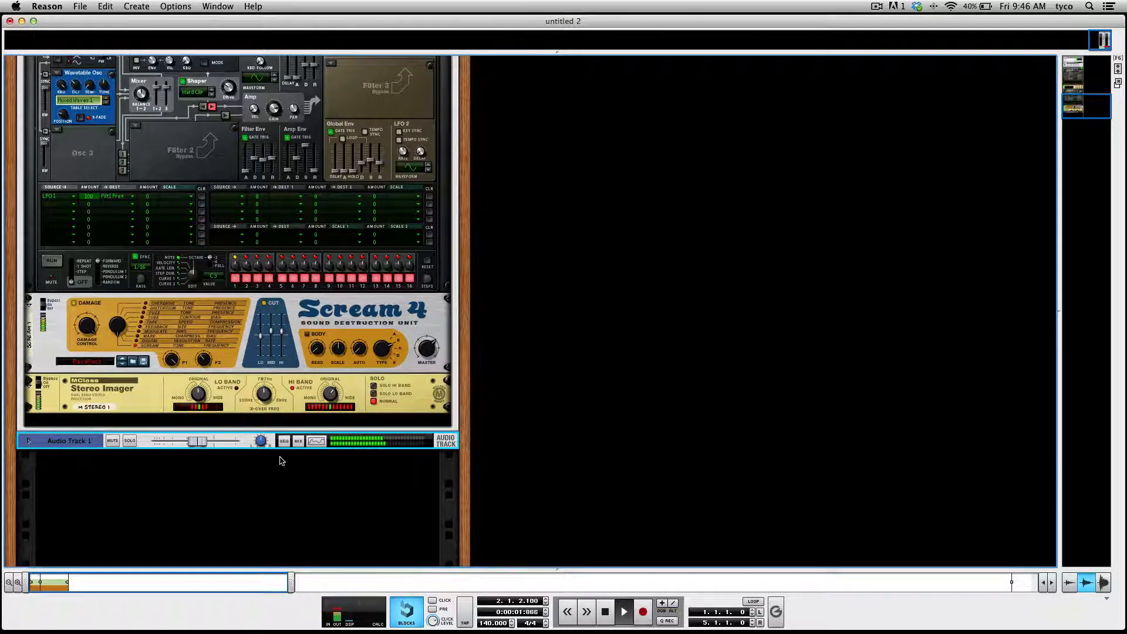
mouse_move(202, 444)
mouse_down()
mouse_move(189, 445)
mouse_move(209, 444)
mouse_up()
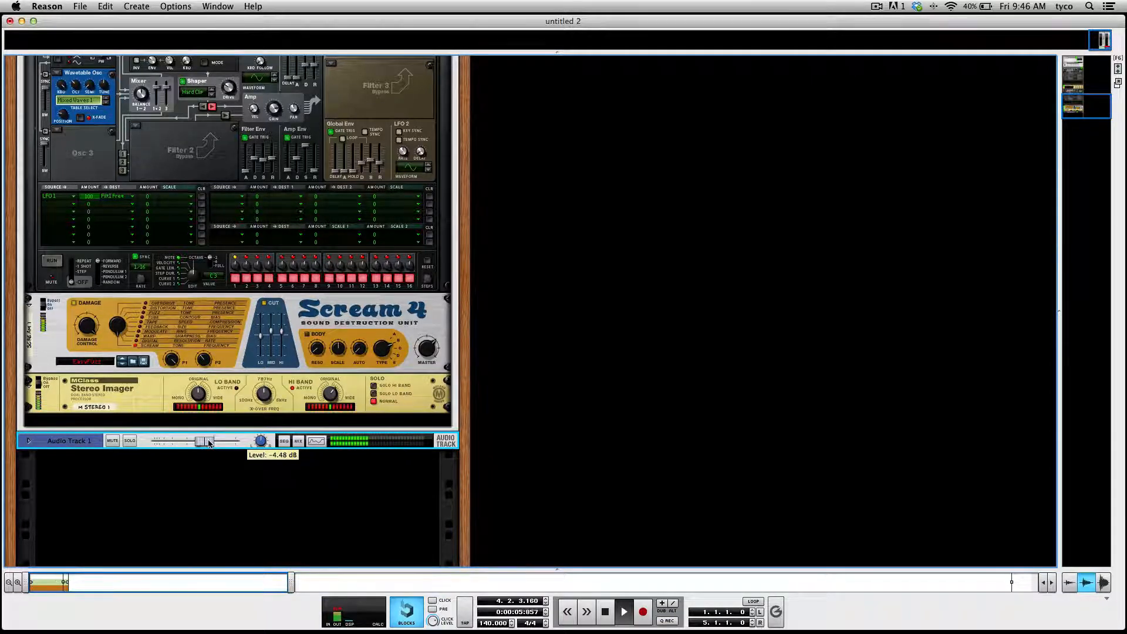
key(space)
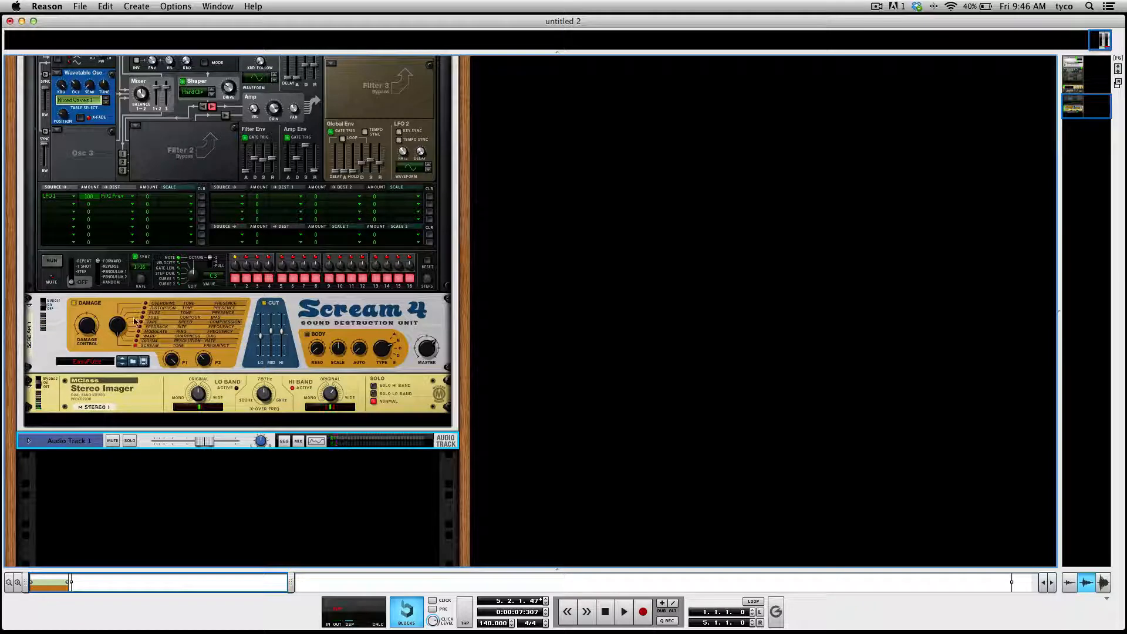
Step: Turn on looping and replay the song from the beginning while looking over the Combinator's devices, and stop playback
click(85, 331)
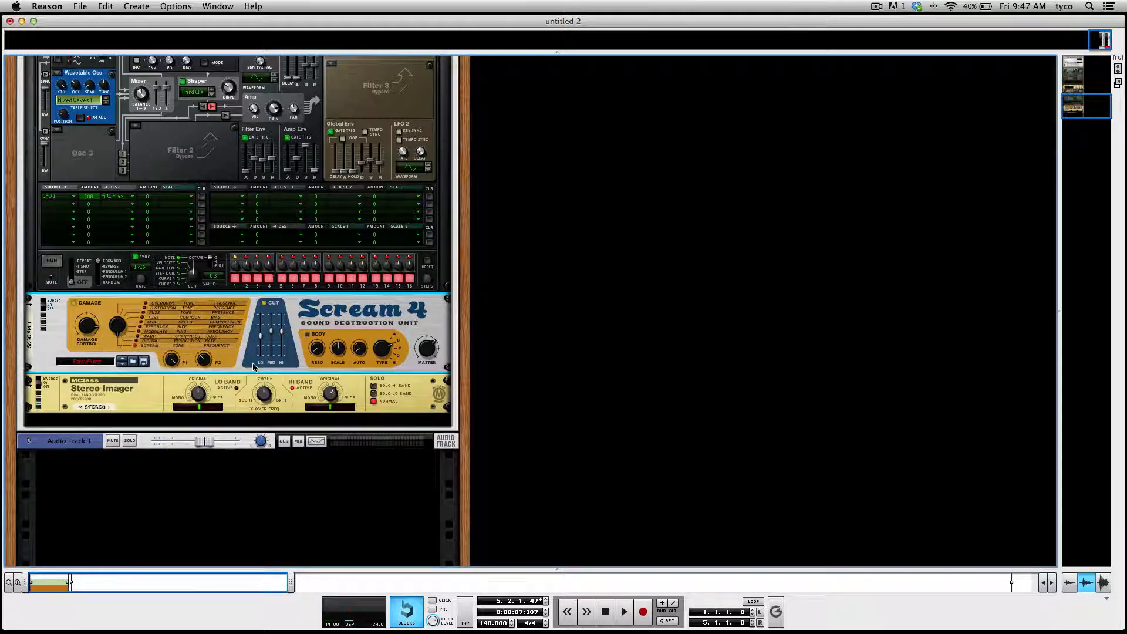
key(space)
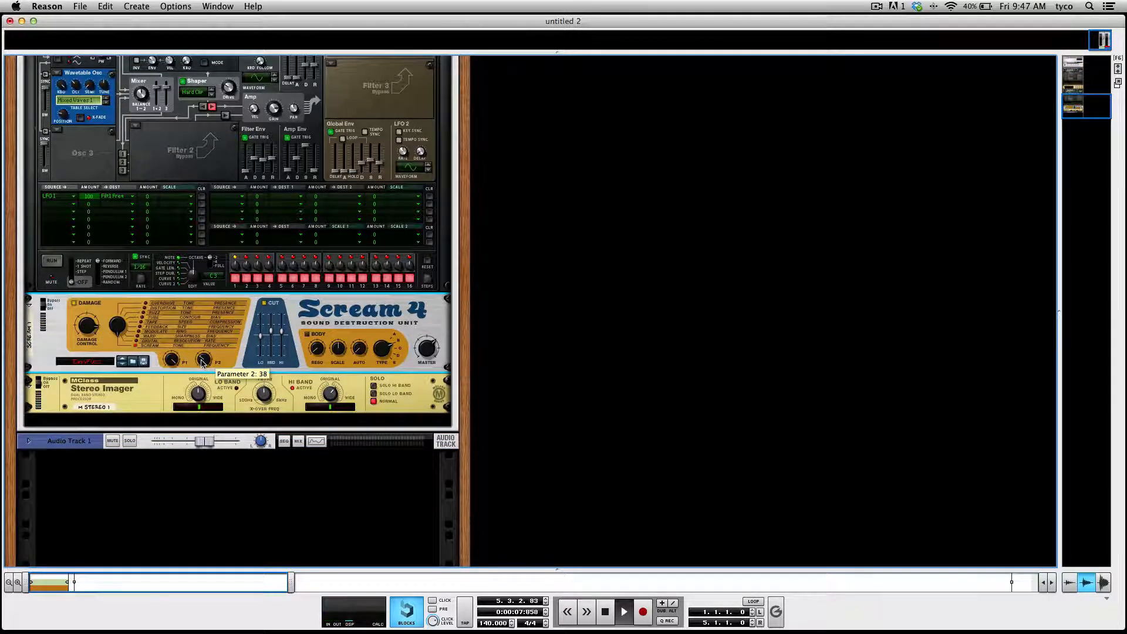
key(space)
click(603, 612)
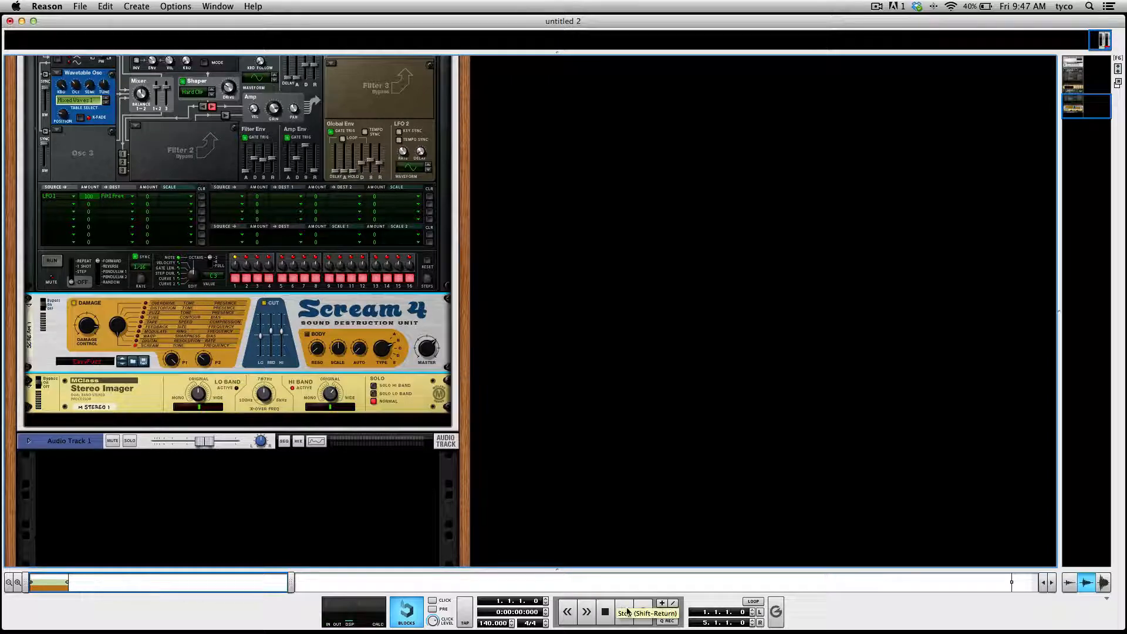
click(624, 612)
click(753, 602)
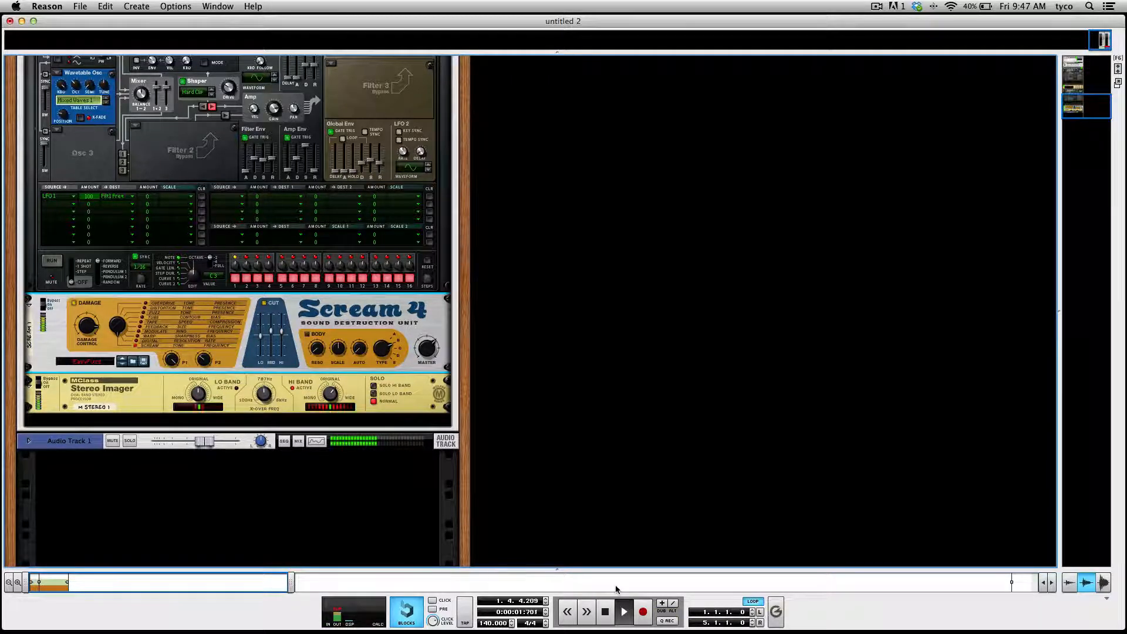
scroll(323, 426, up, 8)
scroll(322, 425, up, 10)
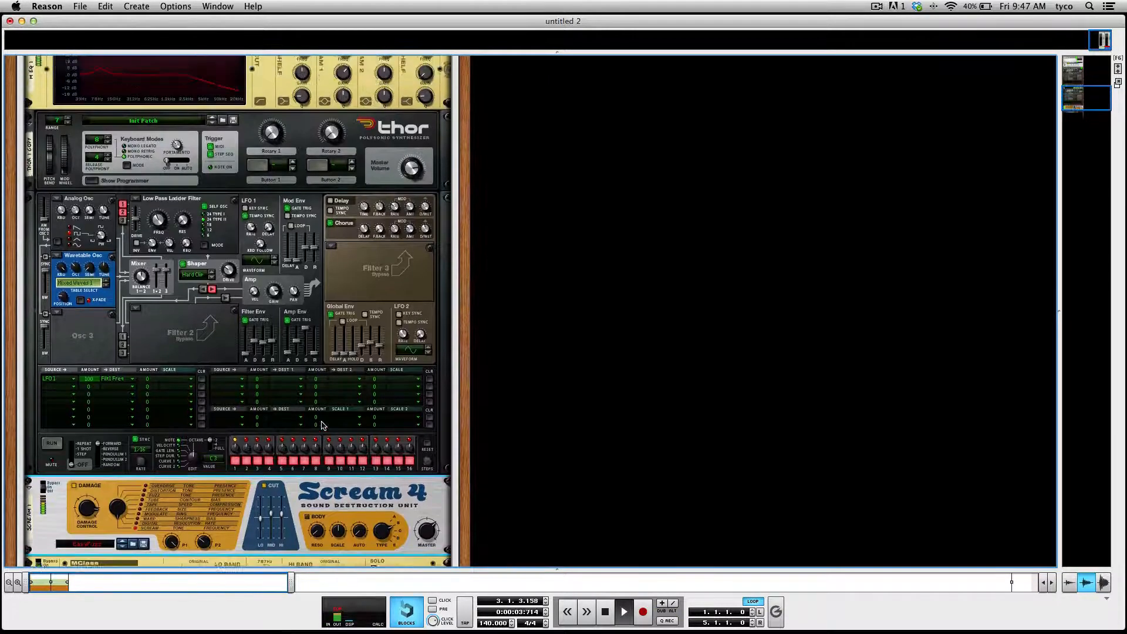
scroll(323, 425, up, 2)
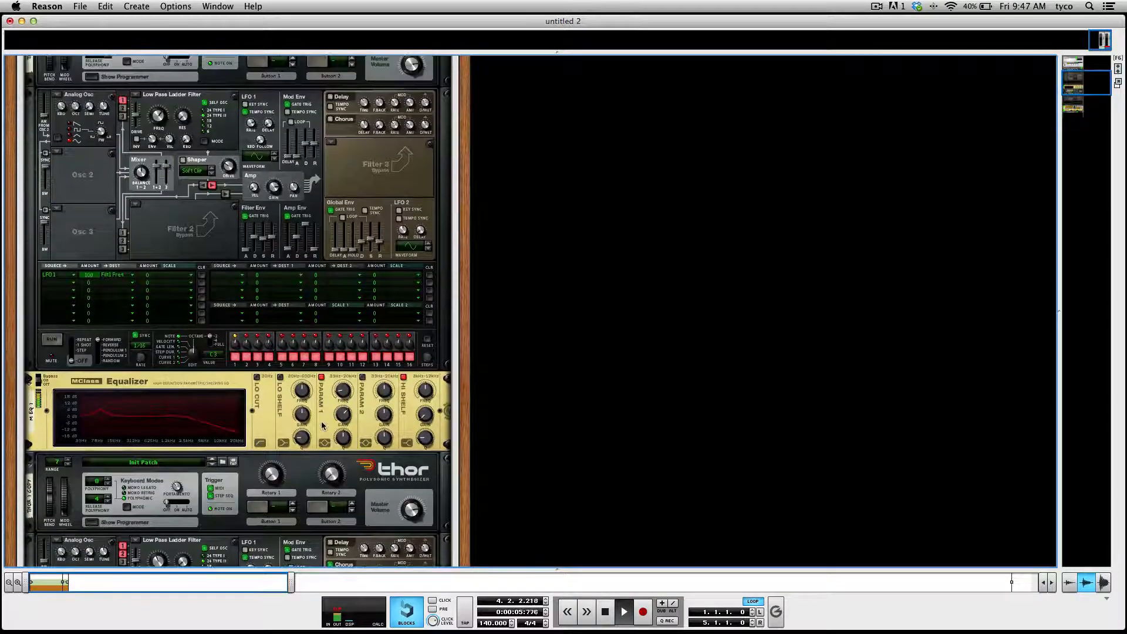
scroll(352, 446, down, 7)
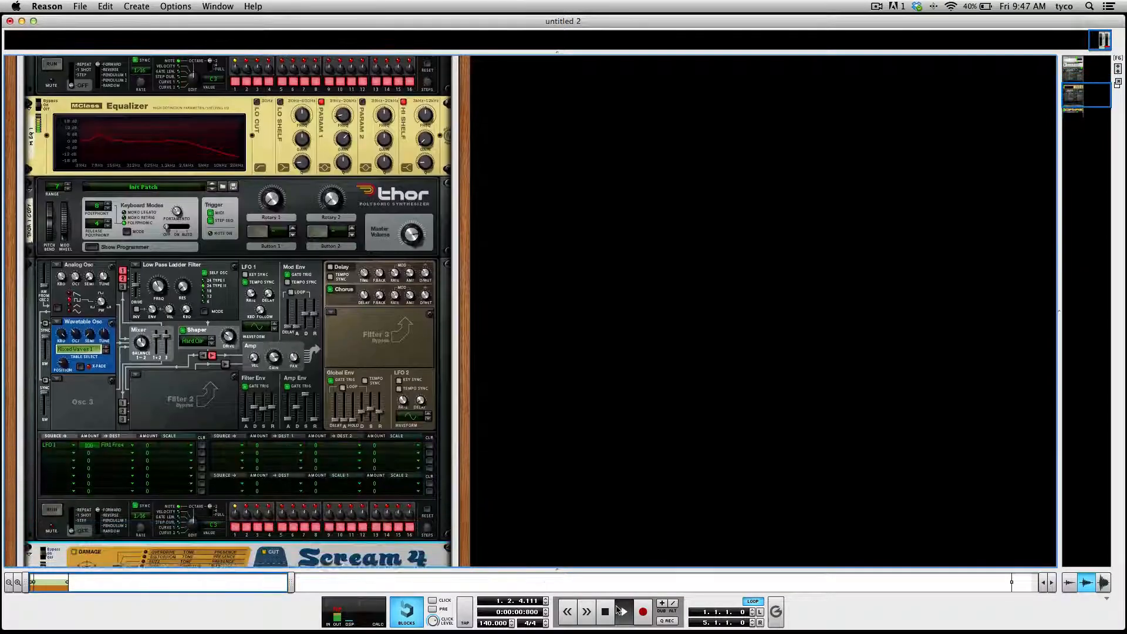
click(606, 612)
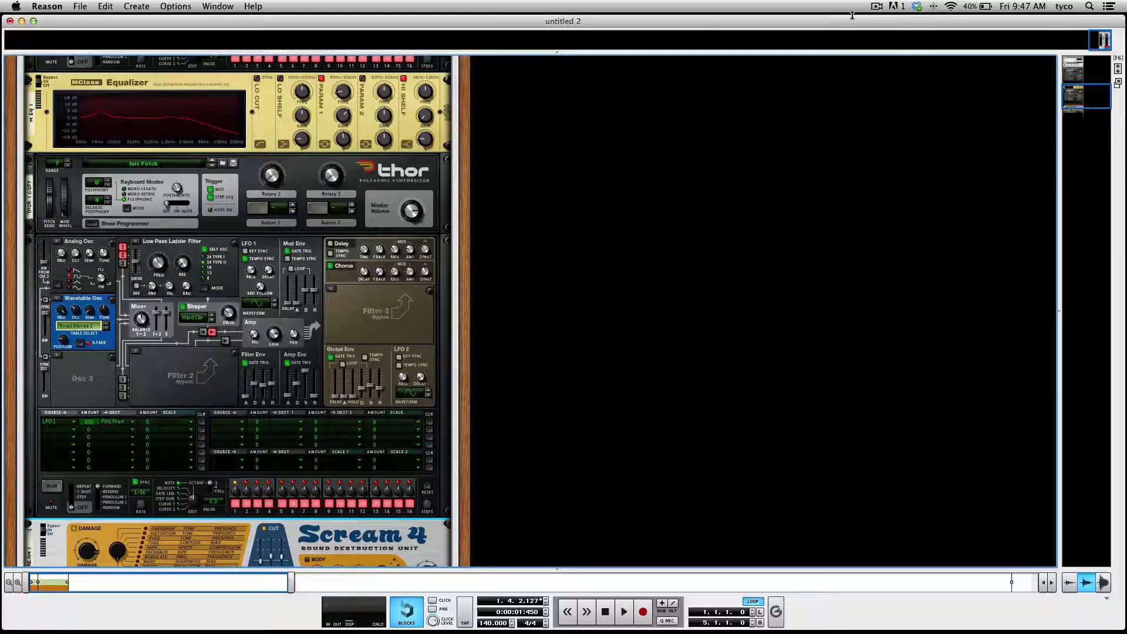
click(877, 7)
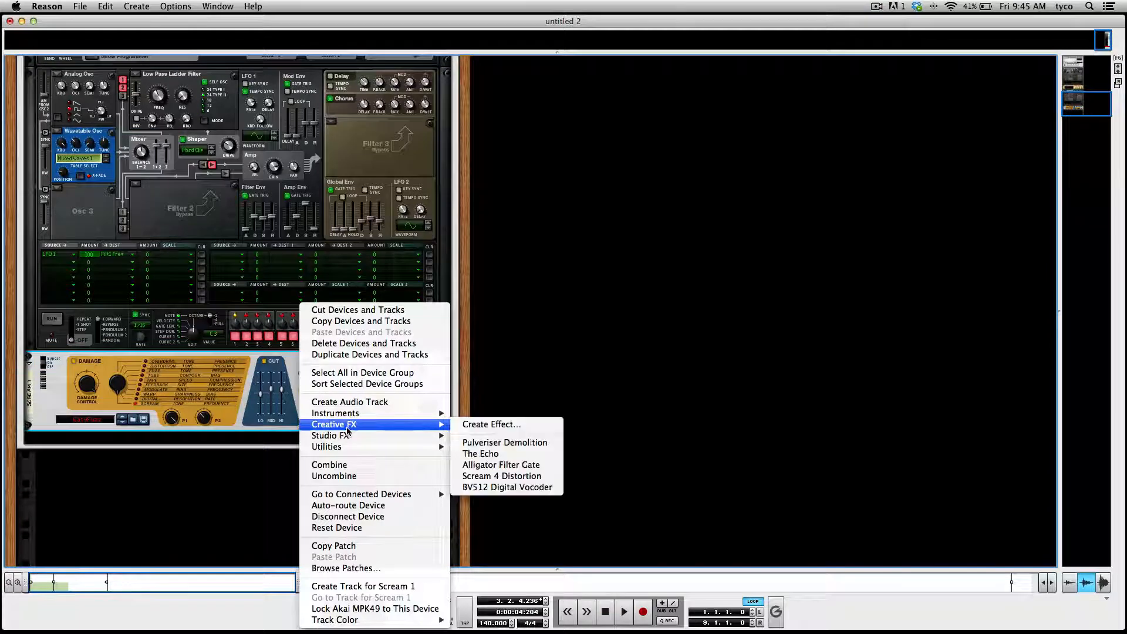
mouse_move(345, 439)
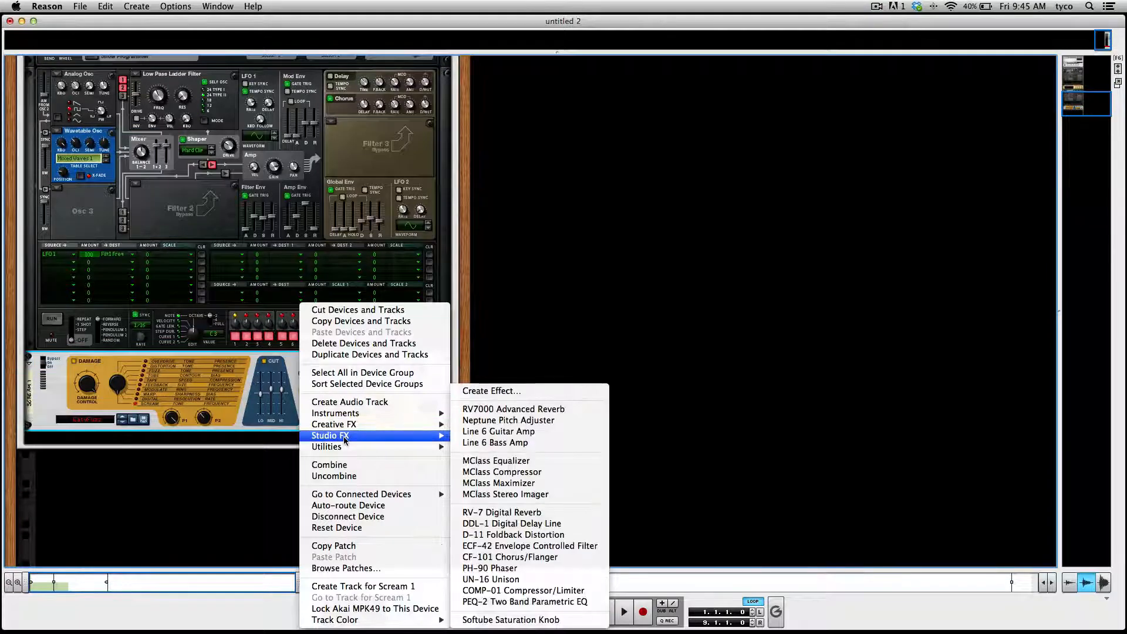